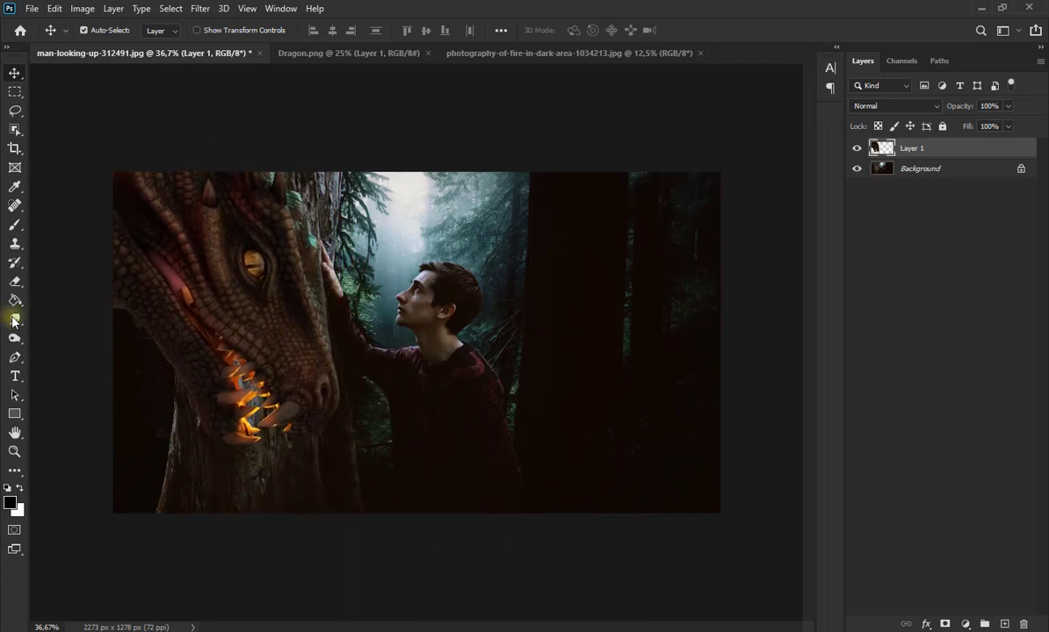
- Move the dragon layer so the edge of its snout lines up with the man's fingertips
{"action": "left_click_drag", "start_coordinate": [224, 316], "coordinate": [208, 252]}
{"action": "scroll", "coordinate": [326, 259], "scroll_direction": "up", "scroll_amount": 10}
{"action": "left_click_drag", "start_coordinate": [242, 246], "coordinate": [244, 246]}
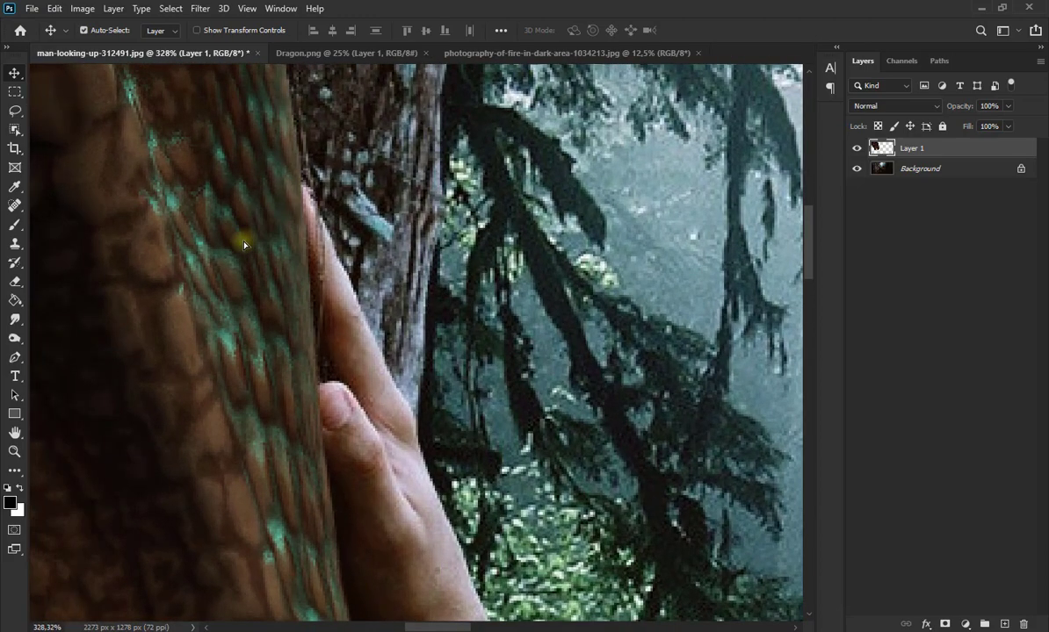
{"action": "key", "text": "Right"}
{"action": "key", "text": "Right"}
{"action": "key", "text": "Right"}
{"action": "key", "text": "Right"}
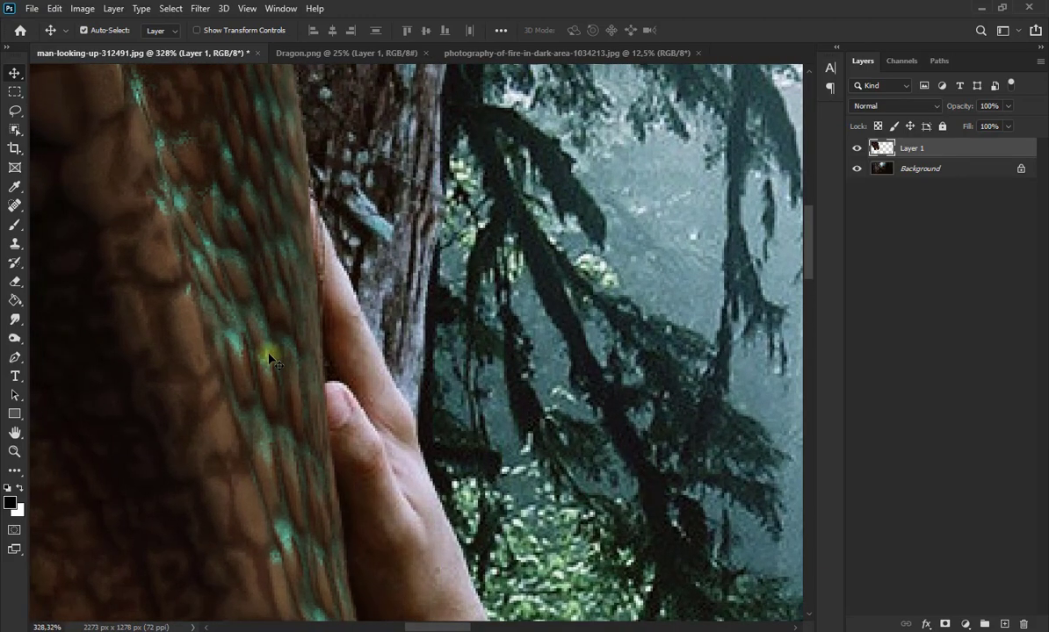
{"action": "key", "text": "Left"}
{"action": "scroll", "coordinate": [273, 352], "scroll_direction": "down", "scroll_amount": 10}
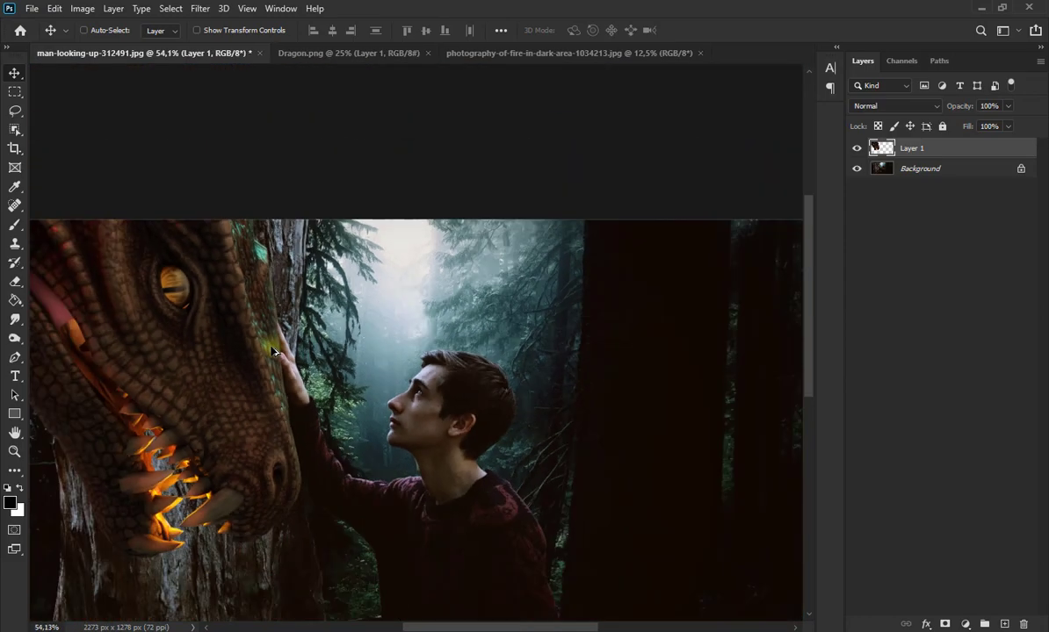
{"action": "scroll", "coordinate": [273, 352], "scroll_direction": "up", "scroll_amount": 3}
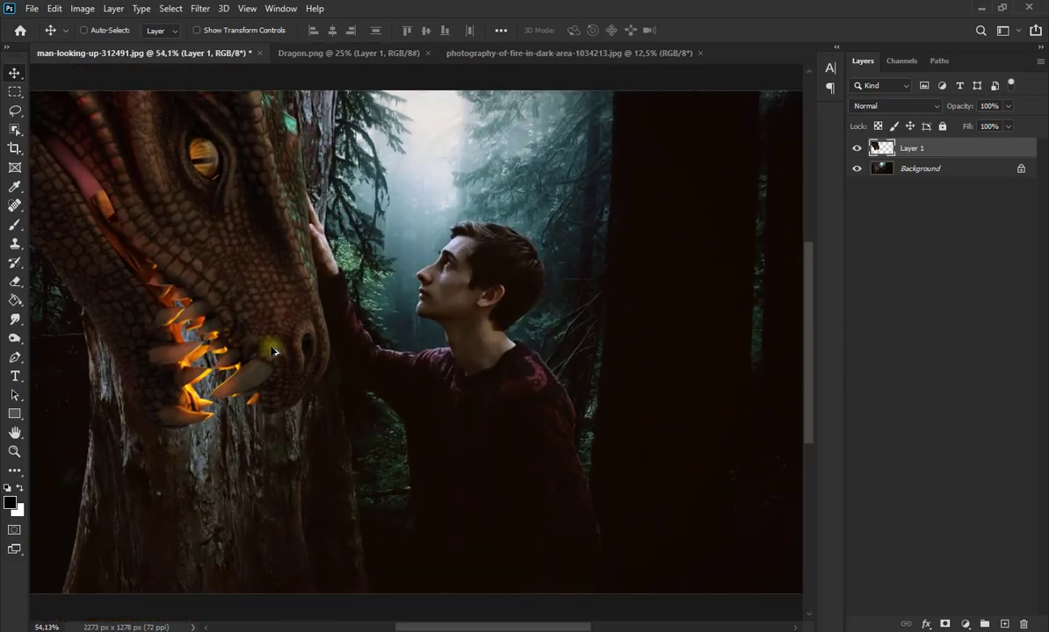
- Add a layer mask to the dragon layer and temporarily lower the layer's opacity to 59% to compare it with the hand beneath
{"action": "left_click", "coordinate": [946, 623]}
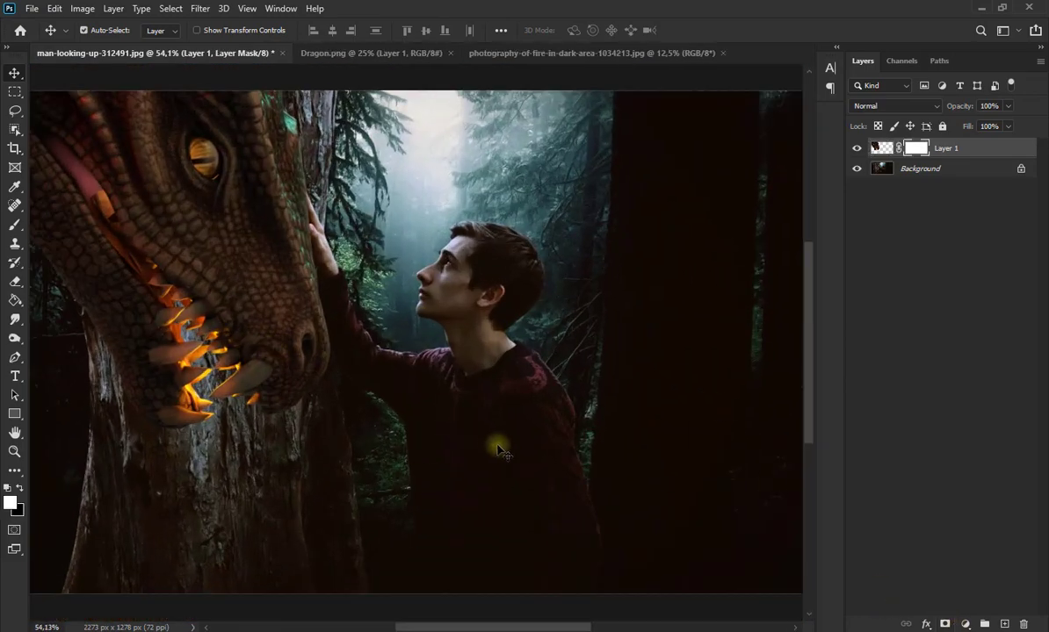
{"action": "left_click", "coordinate": [876, 150]}
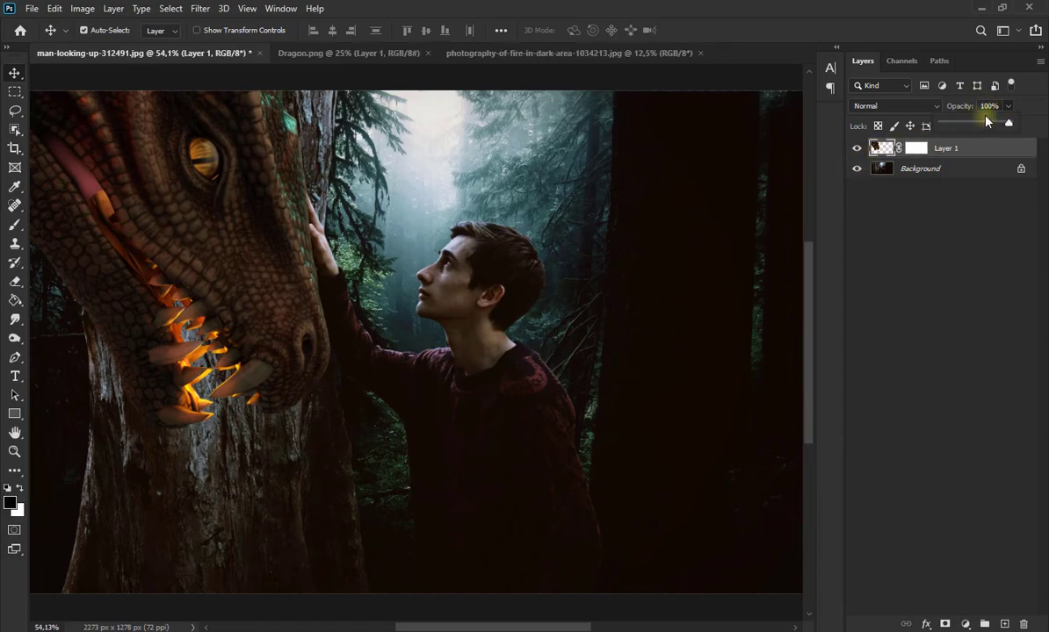
{"action": "scroll", "coordinate": [246, 228], "scroll_direction": "up", "scroll_amount": 10}
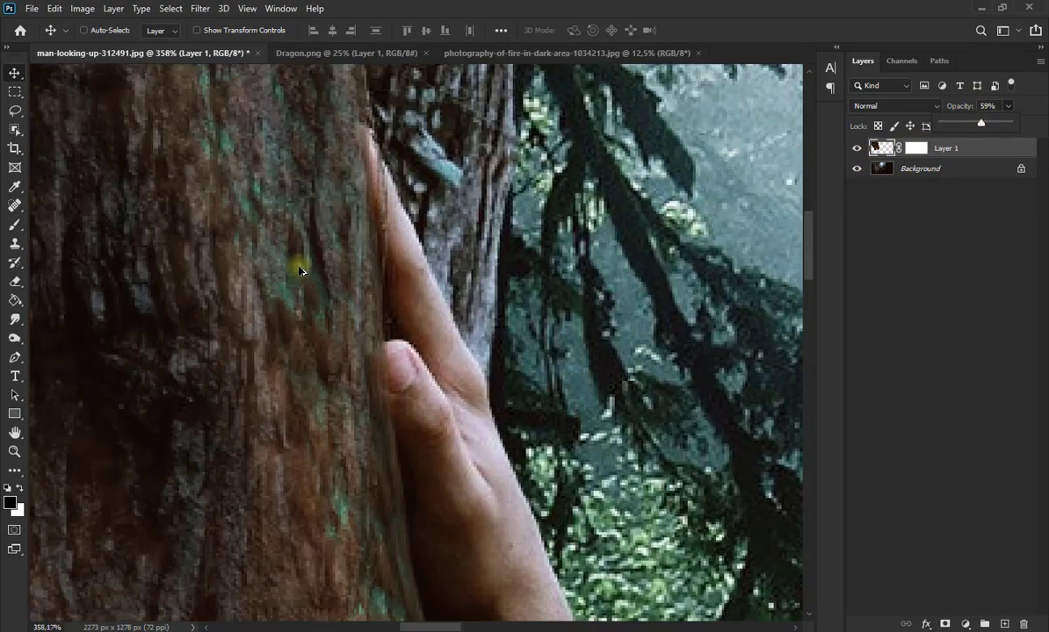
{"action": "left_click", "coordinate": [856, 148]}
{"action": "left_click", "coordinate": [857, 151]}
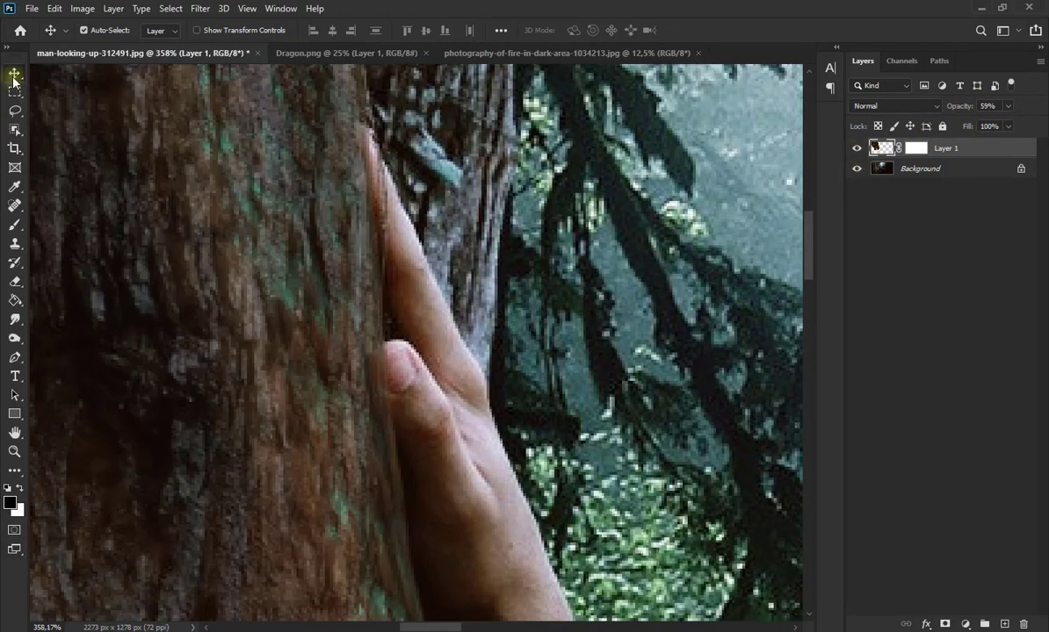
- Paint on the dragon layer's mask with a 10 px brush to bring the man's fingers in front of the scales
{"action": "left_click", "coordinate": [14, 225]}
{"action": "left_click", "coordinate": [916, 148]}
{"action": "left_click_drag", "start_coordinate": [390, 404], "coordinate": [413, 614]}
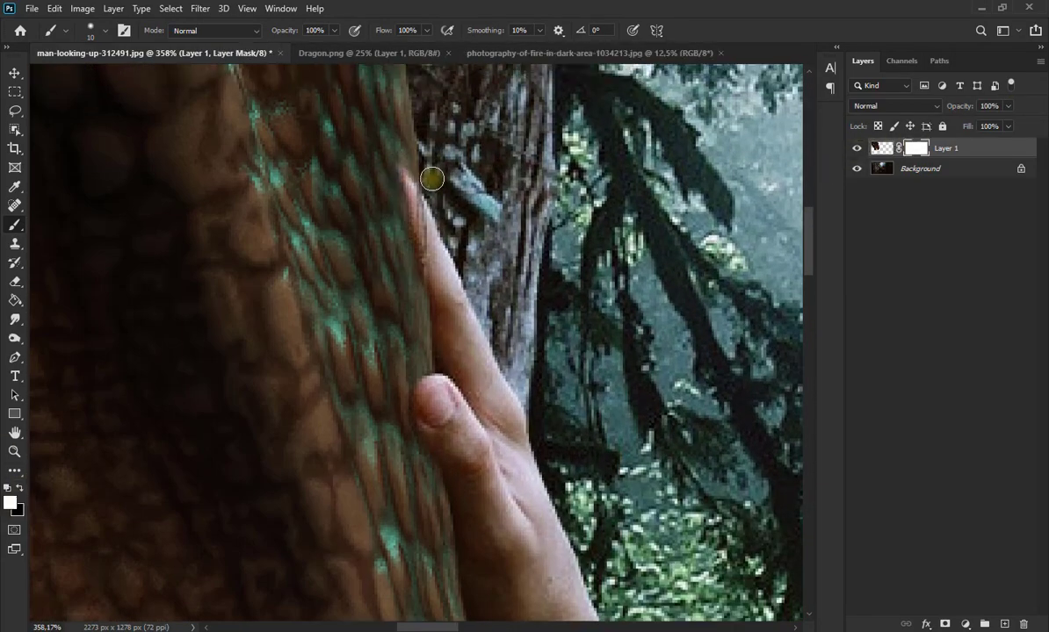
{"action": "key", "text": "ctrl+0"}
{"action": "scroll", "coordinate": [450, 230], "scroll_direction": "up", "scroll_amount": 8}
{"action": "scroll", "coordinate": [450, 231], "scroll_direction": "down", "scroll_amount": 3}
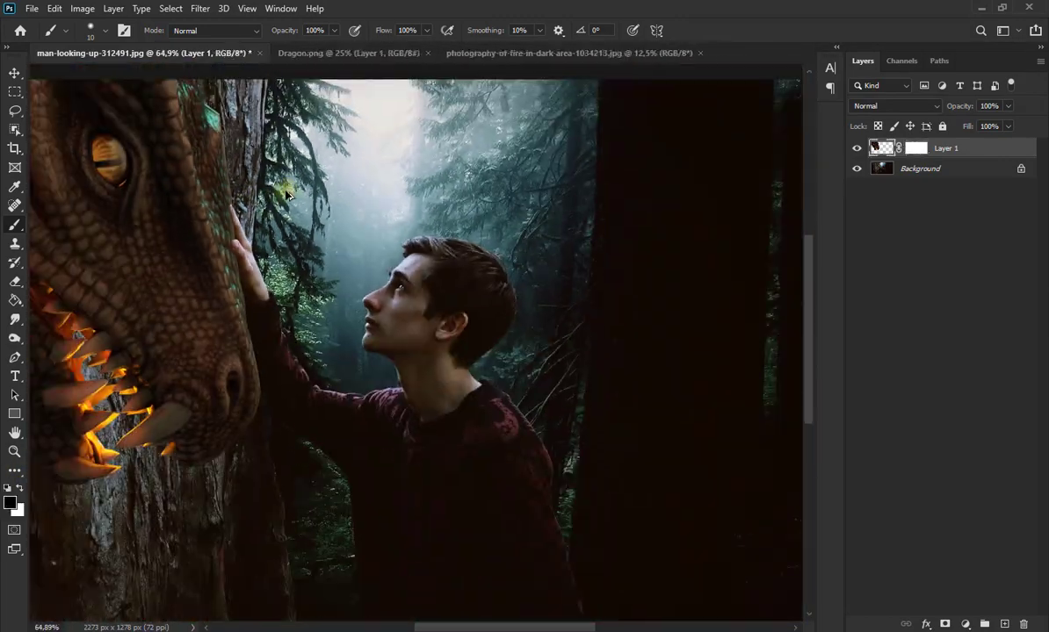
- Add a new layer above the dragon and clip it to the dragon layer
{"action": "left_click", "coordinate": [1003, 624]}
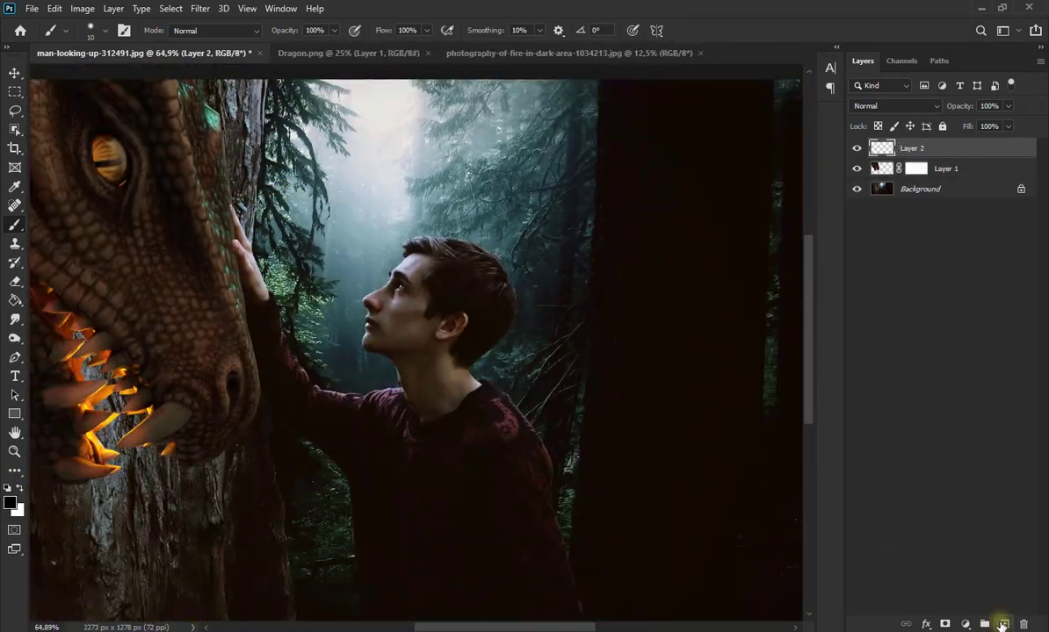
{"action": "right_click", "coordinate": [985, 146]}
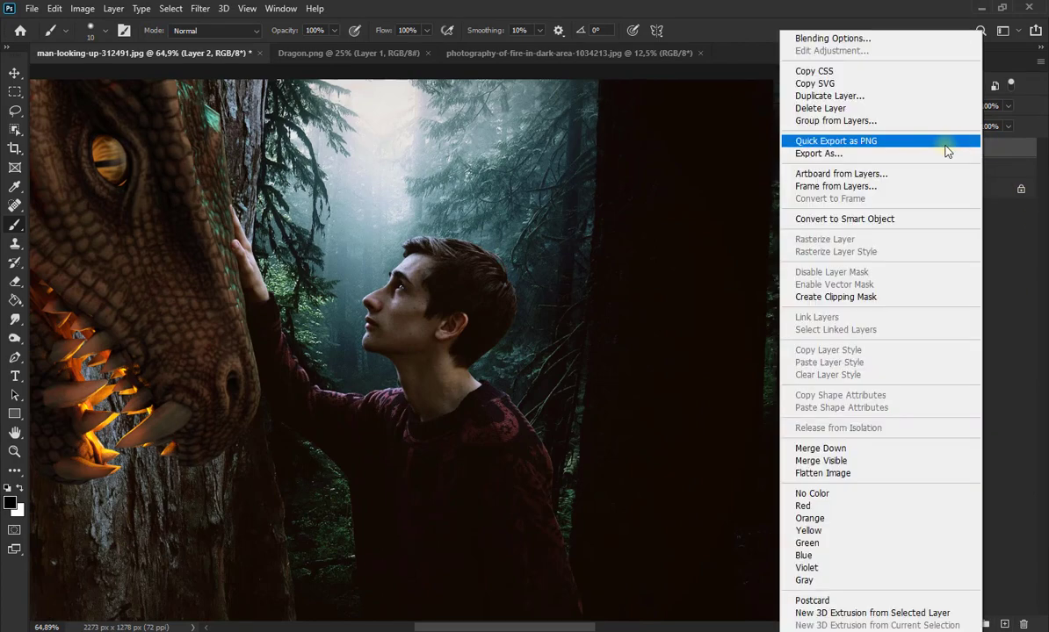
{"action": "left_click", "coordinate": [857, 297]}
- Set the soft black brush to 37 px with 35% opacity for the clipped layer
{"action": "left_click", "coordinate": [93, 32]}
{"action": "left_click_drag", "start_coordinate": [88, 77], "coordinate": [98, 77]}
{"action": "left_click", "coordinate": [333, 30]}
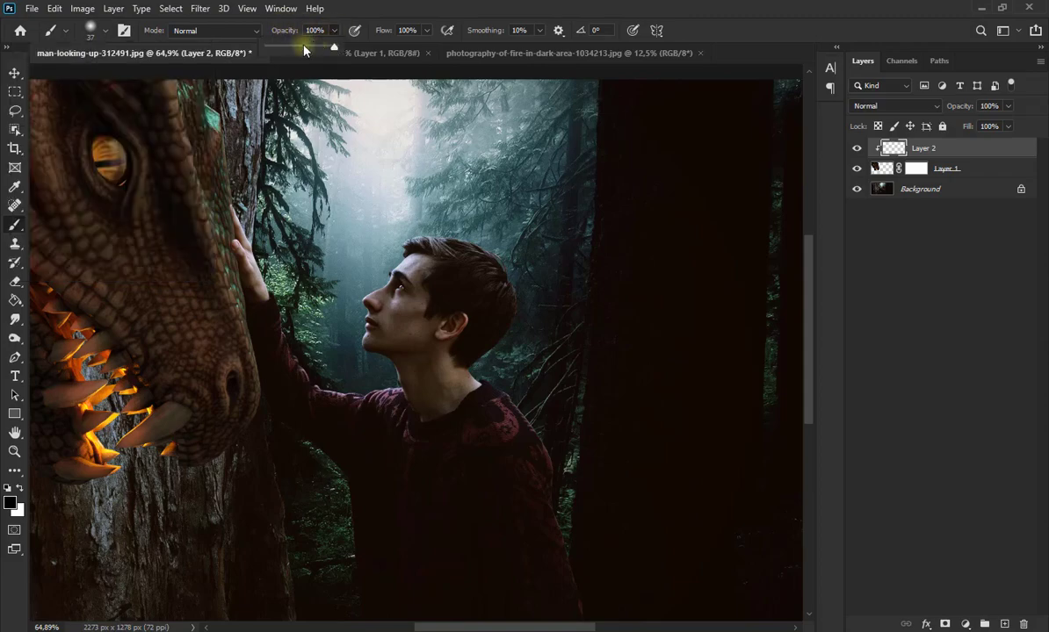
{"action": "scroll", "coordinate": [202, 235], "scroll_direction": "up", "scroll_amount": 5}
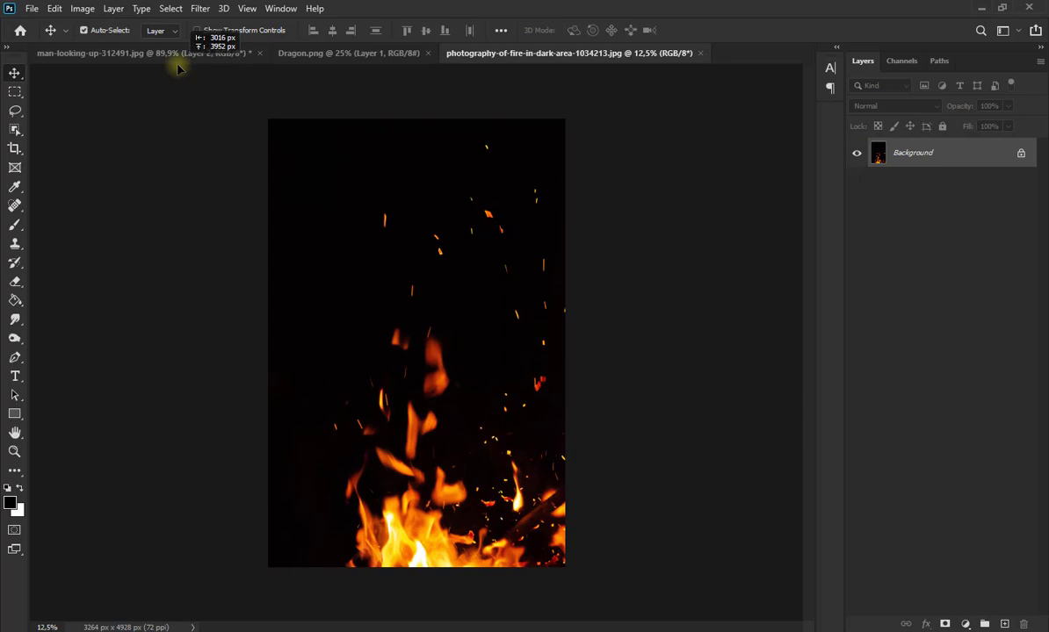
- Bring the fire photo into the dragon composition as a new layer and set its blend mode to Screen
{"action": "left_click_drag", "start_coordinate": [177, 69], "coordinate": [318, 222]}
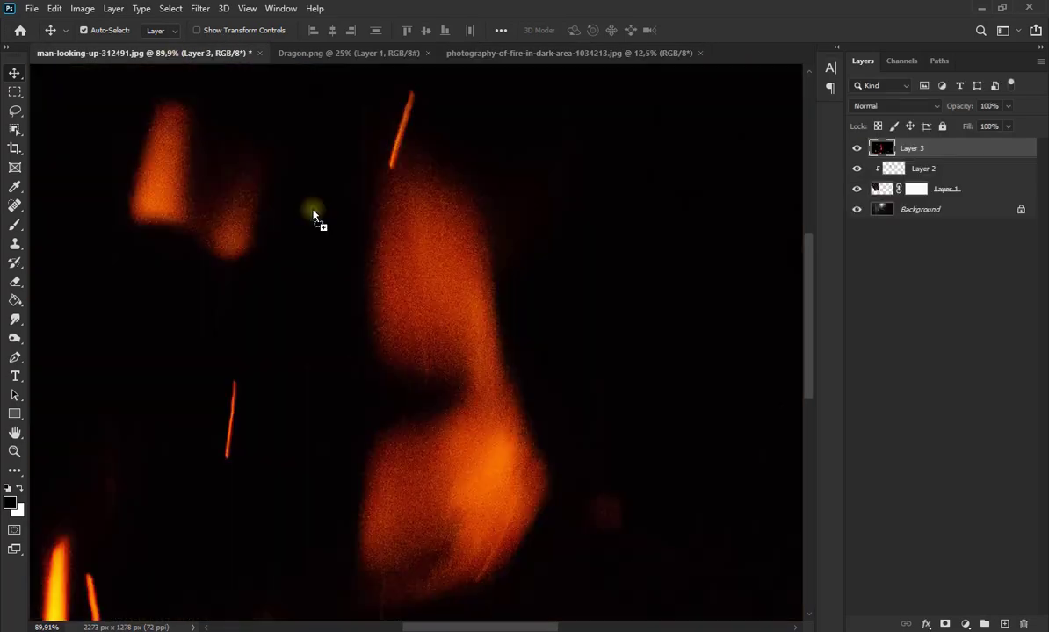
{"action": "scroll", "coordinate": [351, 297], "scroll_direction": "down", "scroll_amount": 8}
{"action": "left_click", "coordinate": [891, 106]}
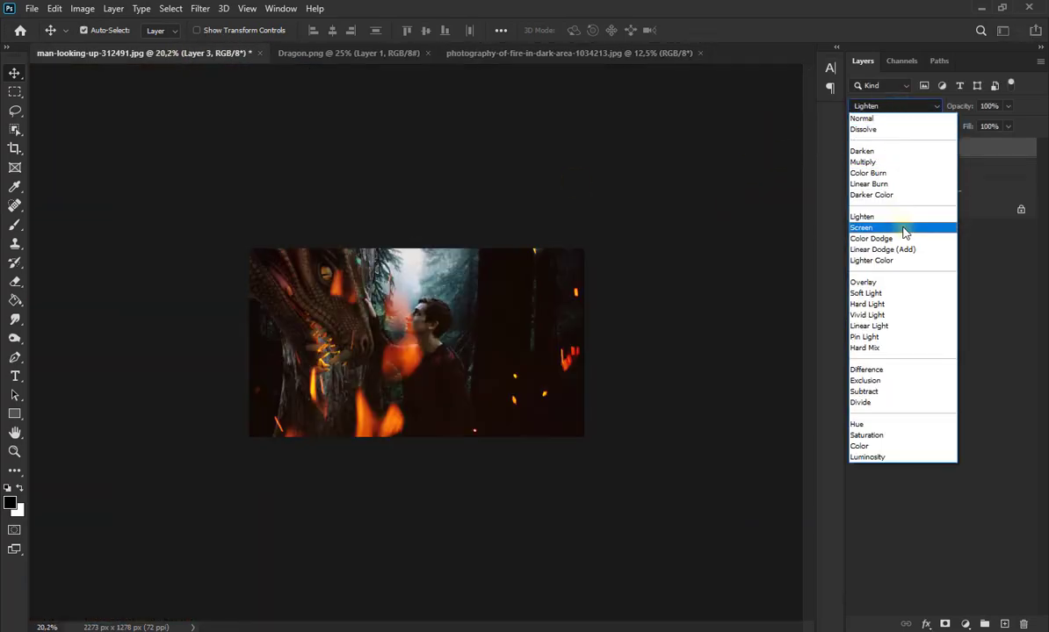
{"action": "left_click", "coordinate": [900, 224]}
- Scale the fire layer down, rotate it about 147° and place the flames over the dragon's open mouth
{"action": "key", "text": "ctrl+t"}
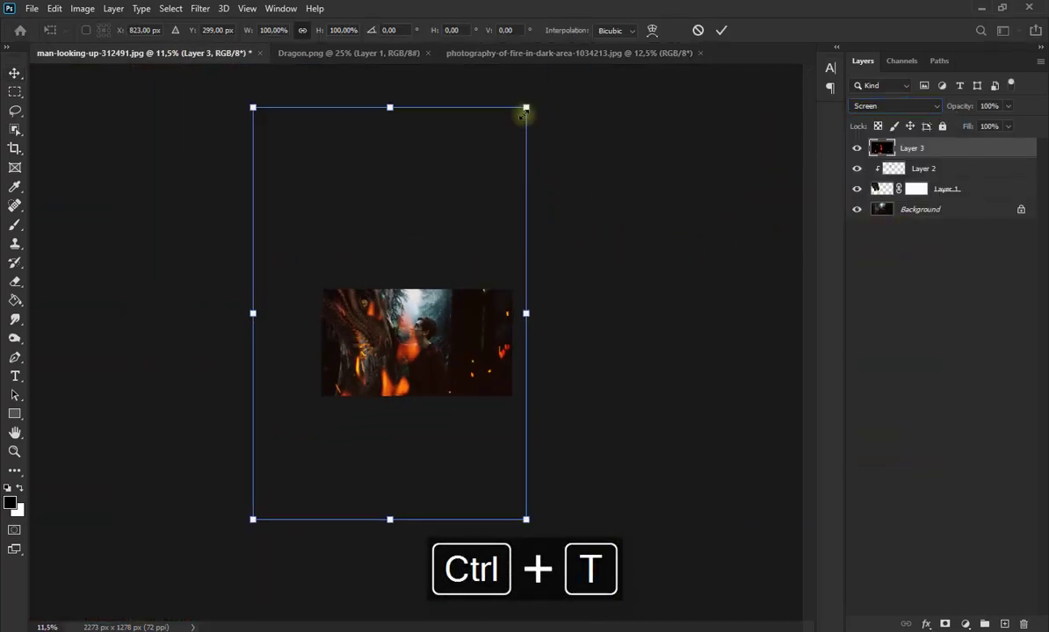
{"action": "left_click_drag", "start_coordinate": [524, 110], "coordinate": [381, 410]}
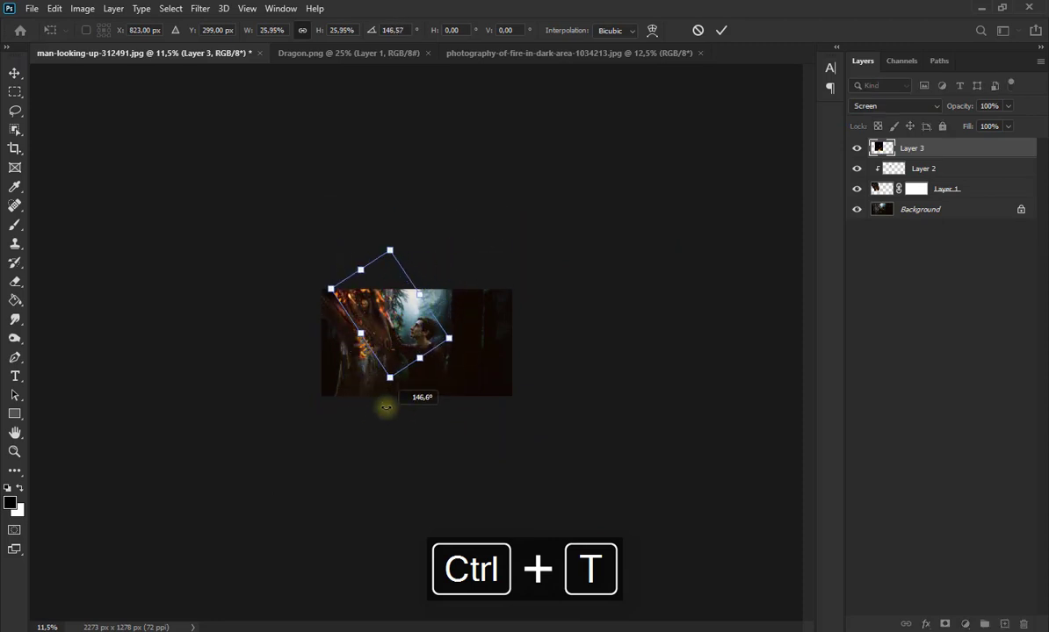
{"action": "left_click_drag", "start_coordinate": [380, 309], "coordinate": [372, 362]}
{"action": "scroll", "coordinate": [371, 361], "scroll_direction": "up", "scroll_amount": 5}
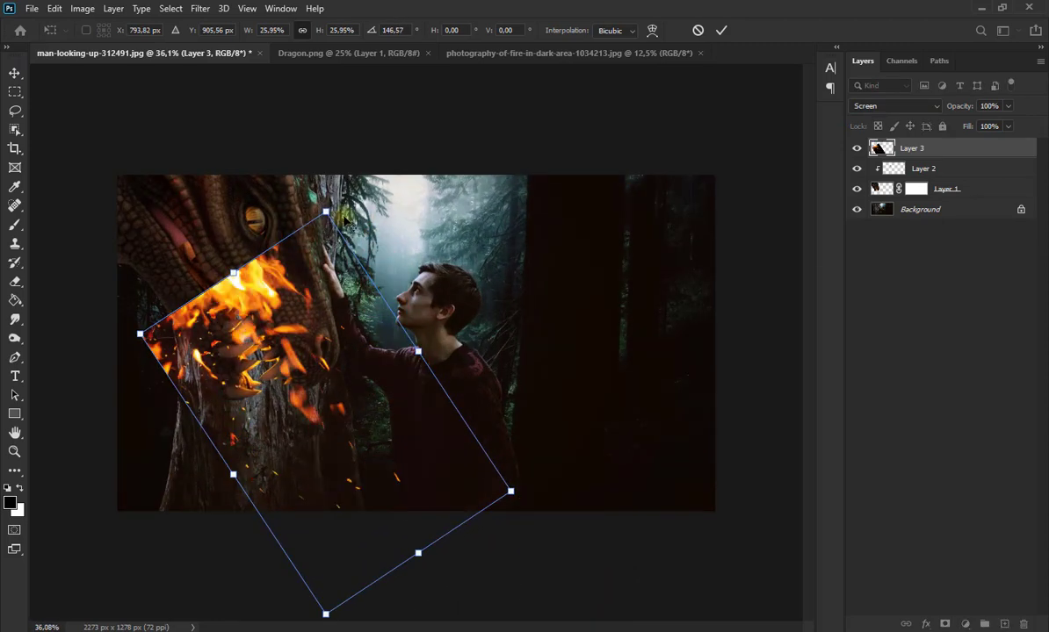
{"action": "left_click_drag", "start_coordinate": [326, 211], "coordinate": [321, 262]}
{"action": "left_click_drag", "start_coordinate": [280, 326], "coordinate": [243, 323]}
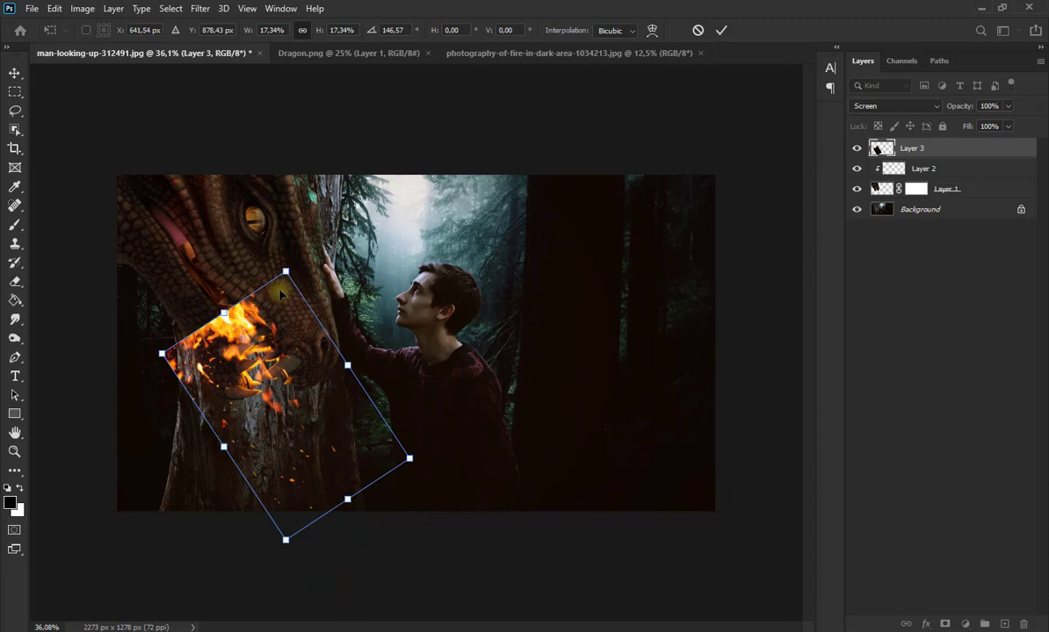
{"action": "left_click_drag", "start_coordinate": [286, 272], "coordinate": [288, 278]}
{"action": "left_click", "coordinate": [15, 73]}
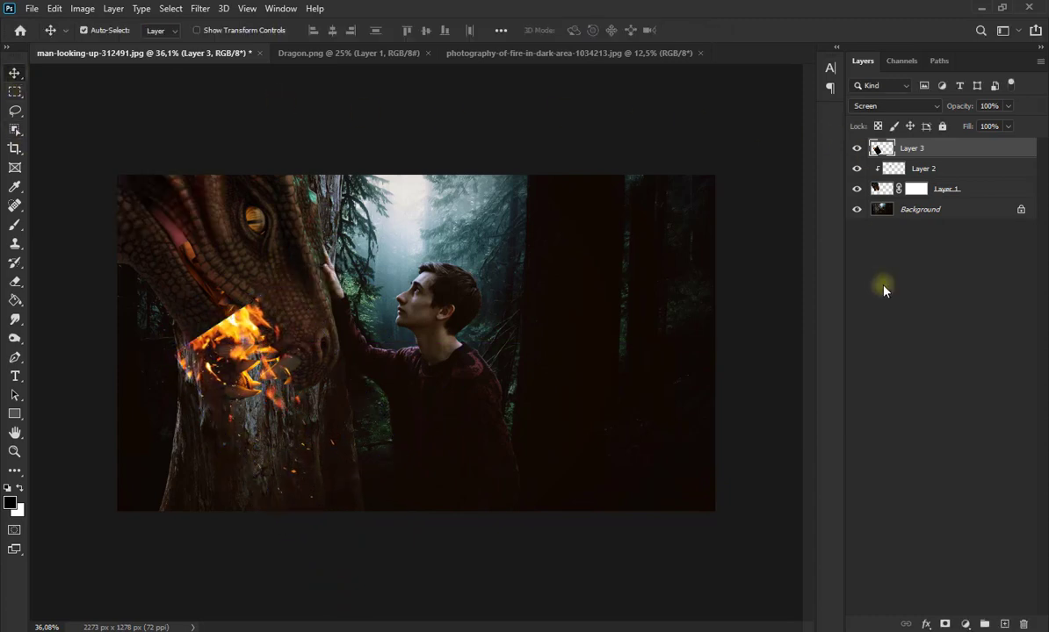
- Add a mask to the fire layer and paint out the flames' hard upper edge in black with a 105 px brush at 100% opacity
{"action": "left_click", "coordinate": [945, 623]}
{"action": "left_click", "coordinate": [15, 224]}
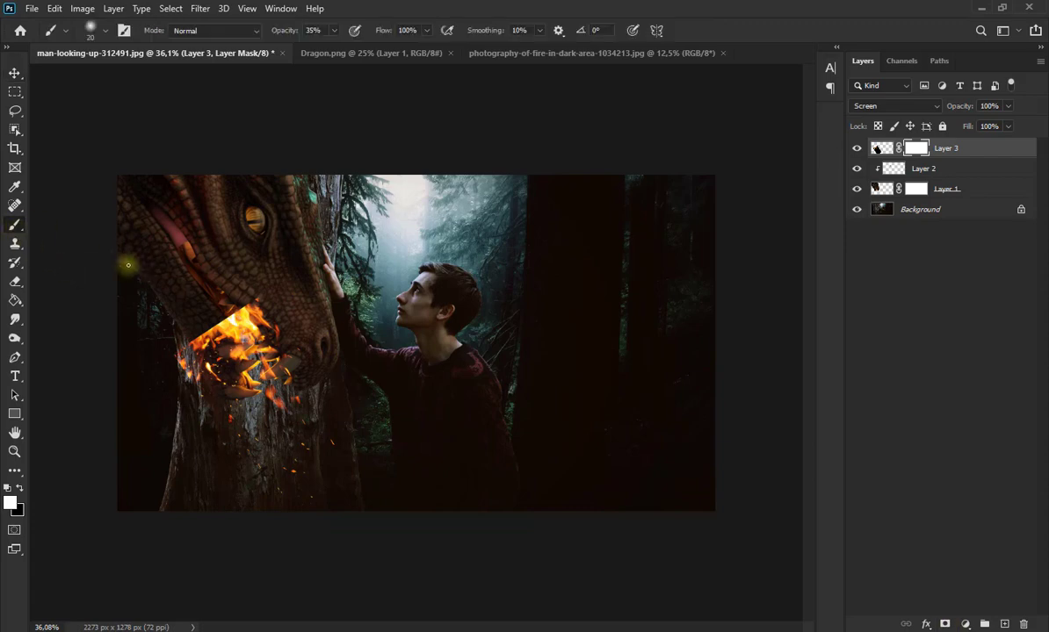
{"action": "left_click", "coordinate": [103, 33]}
{"action": "left_click", "coordinate": [128, 77]}
{"action": "left_click_drag", "start_coordinate": [334, 30], "coordinate": [372, 50]}
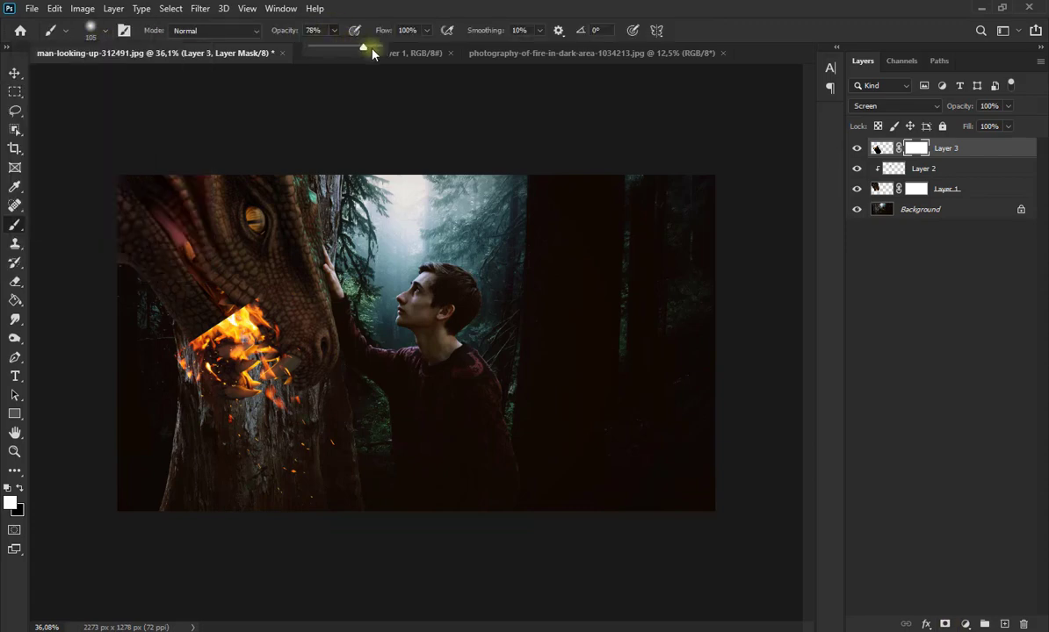
{"action": "left_click", "coordinate": [19, 488]}
{"action": "scroll", "coordinate": [241, 325], "scroll_direction": "up", "scroll_amount": 5}
{"action": "mouse_move", "coordinate": [88, 298]}
{"action": "left_mouse_down"}
{"action": "mouse_move", "coordinate": [94, 351]}
{"action": "mouse_move", "coordinate": [157, 281]}
{"action": "mouse_move", "coordinate": [187, 312]}
{"action": "mouse_move", "coordinate": [124, 374]}
{"action": "mouse_move", "coordinate": [209, 380]}
{"action": "left_mouse_up"}
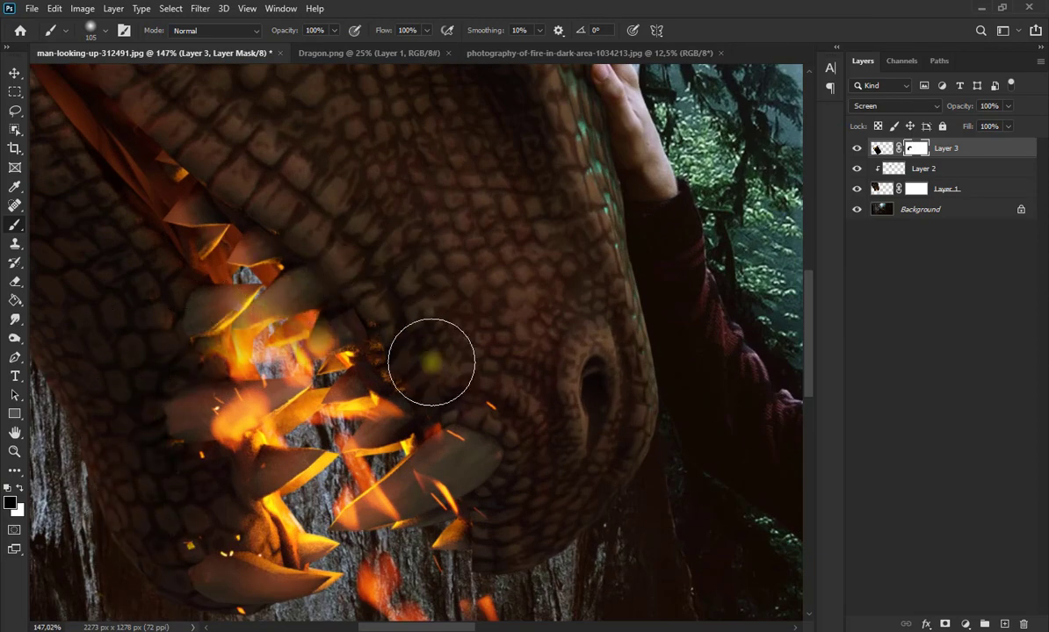
- Mask out stray flames around the dragon's teeth with a 39 px brush
{"action": "left_click", "coordinate": [105, 32]}
{"action": "left_click", "coordinate": [109, 77]}
{"action": "left_click_drag", "start_coordinate": [364, 374], "coordinate": [426, 430]}
{"action": "mouse_move", "coordinate": [313, 332]}
{"action": "left_mouse_down"}
{"action": "mouse_move", "coordinate": [320, 299]}
{"action": "mouse_move", "coordinate": [289, 271]}
{"action": "mouse_move", "coordinate": [237, 305]}
{"action": "left_mouse_up"}
- Refine the fire mask around the teeth with black at 30% brush opacity, reducing the brush size to 17 px
{"action": "key", "text": "x"}
{"action": "left_click", "coordinate": [304, 48]}
{"action": "left_click", "coordinate": [19, 488]}
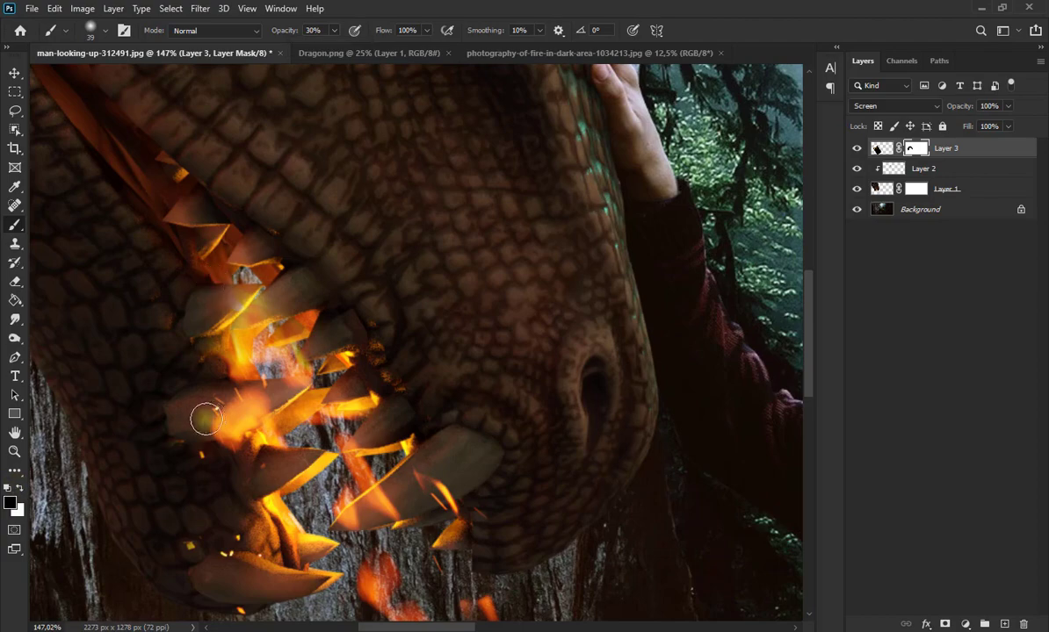
{"action": "scroll", "coordinate": [206, 417], "scroll_direction": "down", "scroll_amount": 5}
{"action": "scroll", "coordinate": [128, 318], "scroll_direction": "up", "scroll_amount": 2}
{"action": "scroll", "coordinate": [127, 319], "scroll_direction": "up", "scroll_amount": 6}
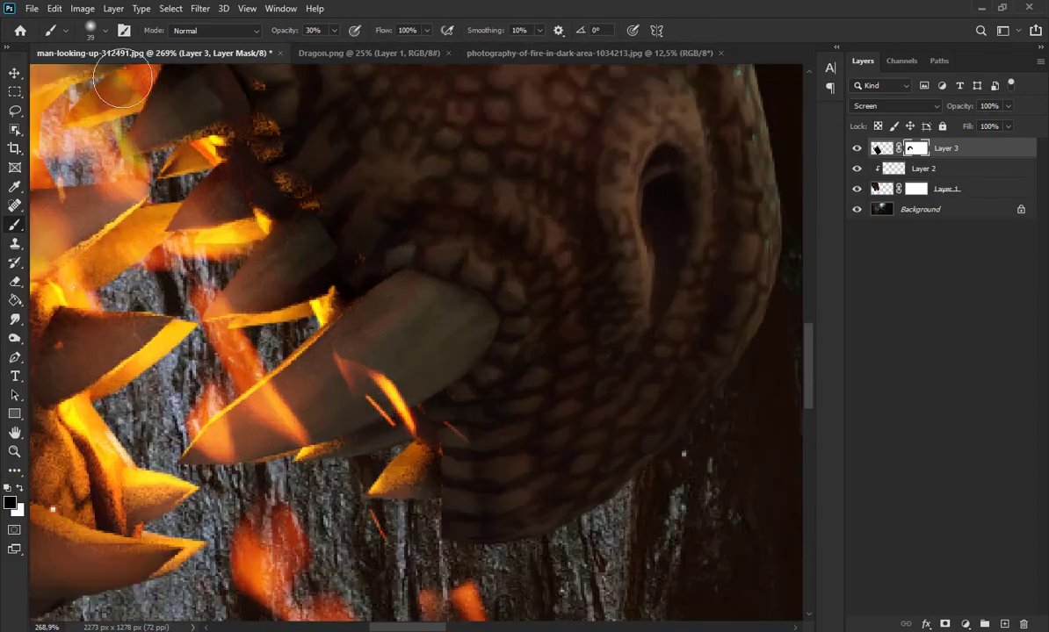
{"action": "left_click", "coordinate": [104, 32]}
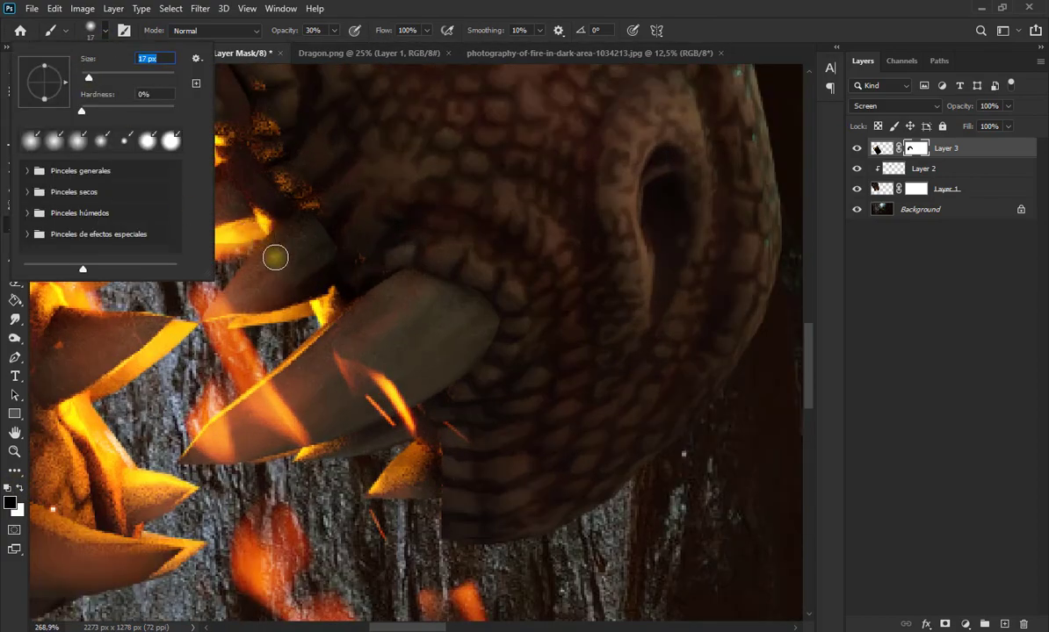
{"action": "scroll", "coordinate": [290, 263], "scroll_direction": "down", "scroll_amount": 8}
{"action": "key", "text": "v"}
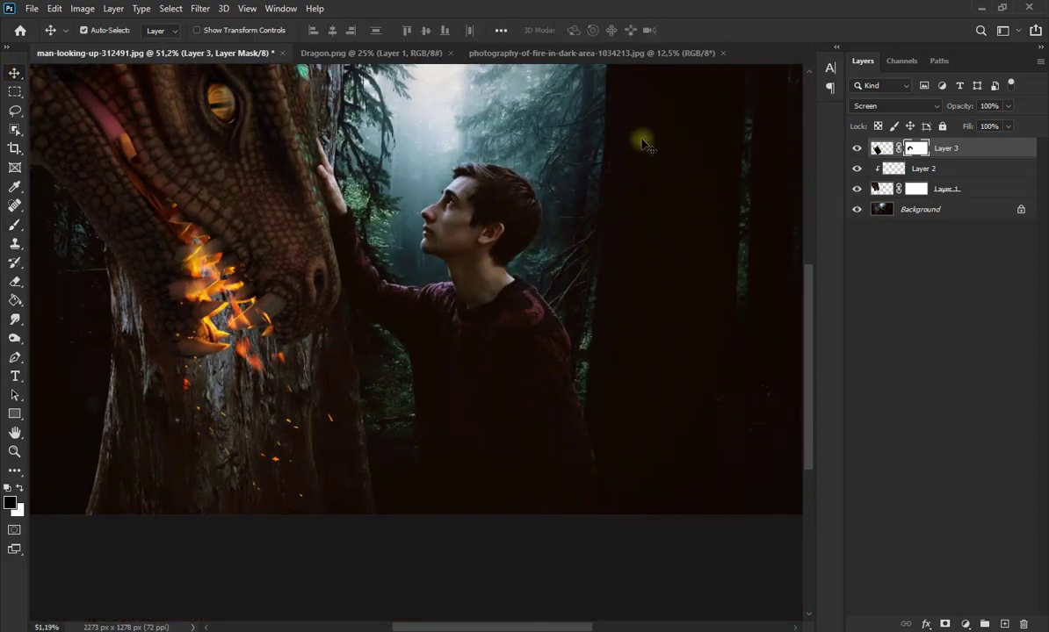
- Add a new layer above the fire layer and set its blend mode to Screen
{"action": "scroll", "coordinate": [566, 310], "scroll_direction": "down", "scroll_amount": 3}
{"action": "scroll", "coordinate": [414, 447], "scroll_direction": "down", "scroll_amount": 2}
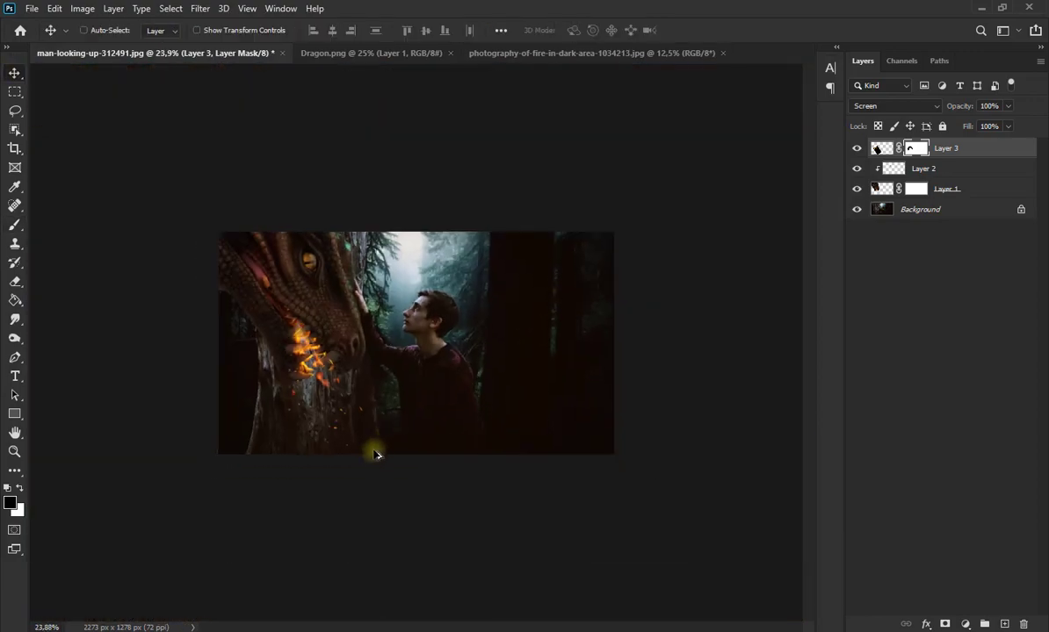
{"action": "scroll", "coordinate": [374, 452], "scroll_direction": "up", "scroll_amount": 1}
{"action": "left_click", "coordinate": [1004, 624]}
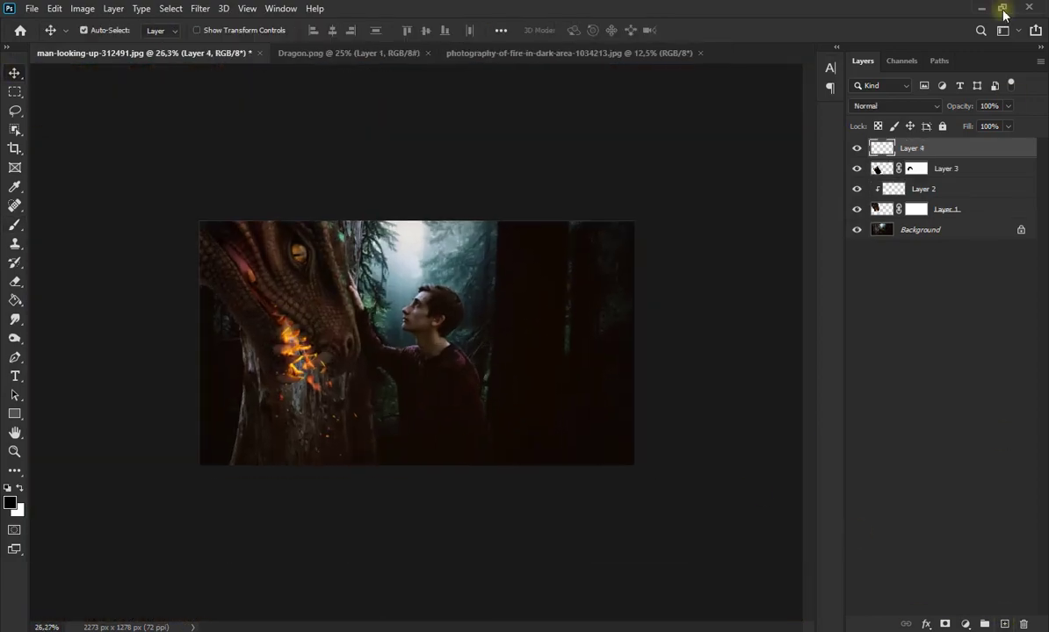
{"action": "left_click", "coordinate": [940, 105]}
{"action": "left_click", "coordinate": [887, 235]}
- Sample a dark orange from the flames and set the soft brush to 114 px with 82% opacity
{"action": "scroll", "coordinate": [323, 357], "scroll_direction": "up", "scroll_amount": 10}
{"action": "left_click", "coordinate": [15, 187]}
{"action": "left_click", "coordinate": [132, 346]}
{"action": "left_click", "coordinate": [15, 225]}
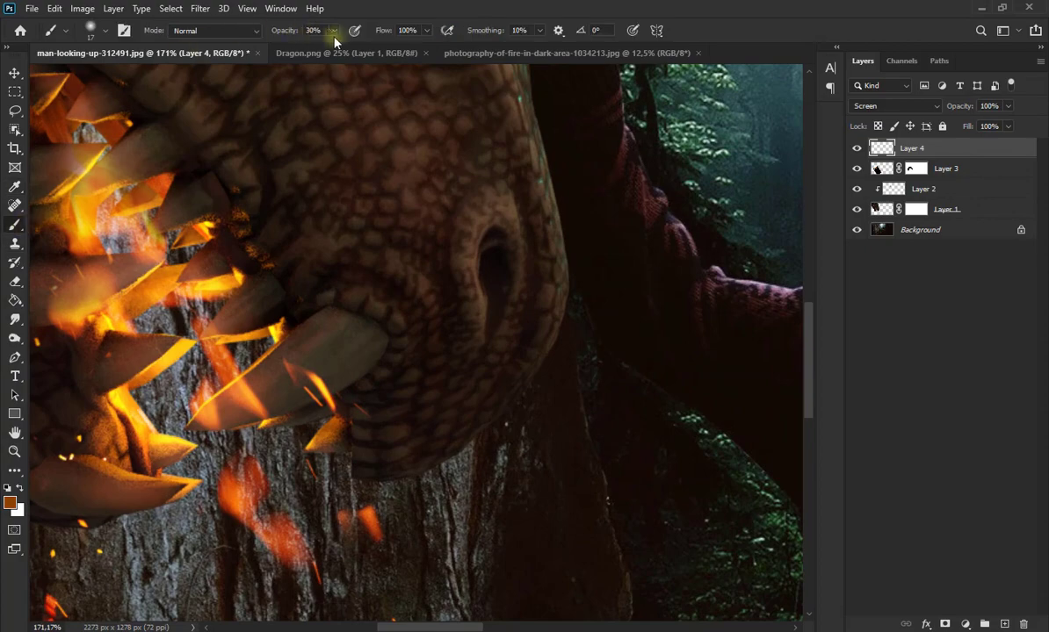
{"action": "left_click", "coordinate": [335, 32]}
{"action": "left_click", "coordinate": [105, 31]}
{"action": "left_click", "coordinate": [129, 76]}
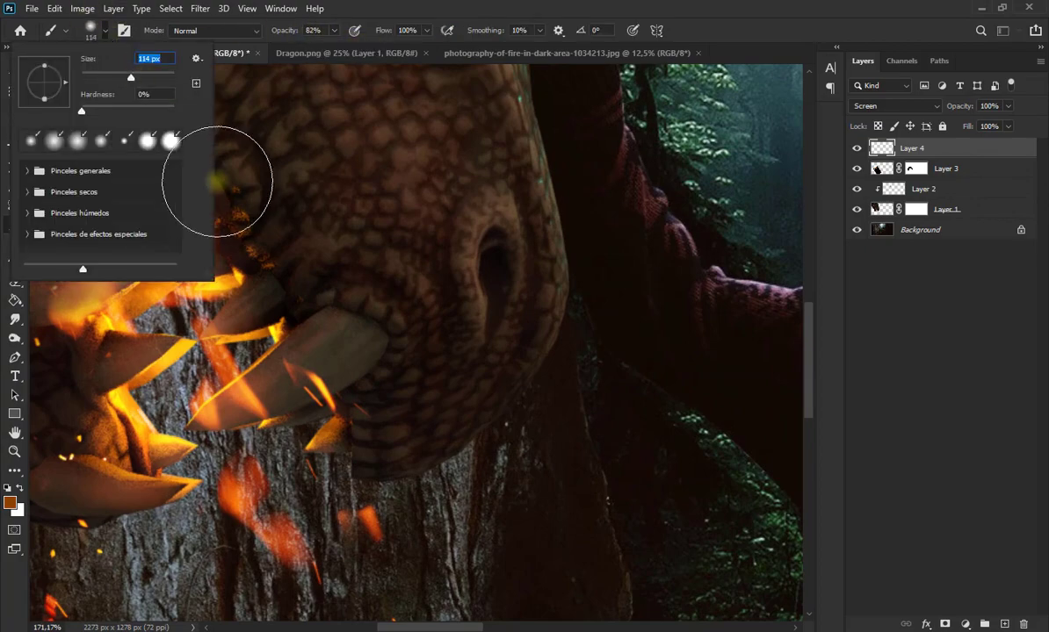
- Paint a soft orange glow over the dragon's mouth and teeth on the Screen layer
{"action": "left_click", "coordinate": [216, 182]}
{"action": "scroll", "coordinate": [185, 322], "scroll_direction": "down", "scroll_amount": 5}
{"action": "scroll", "coordinate": [82, 171], "scroll_direction": "down", "scroll_amount": 3}
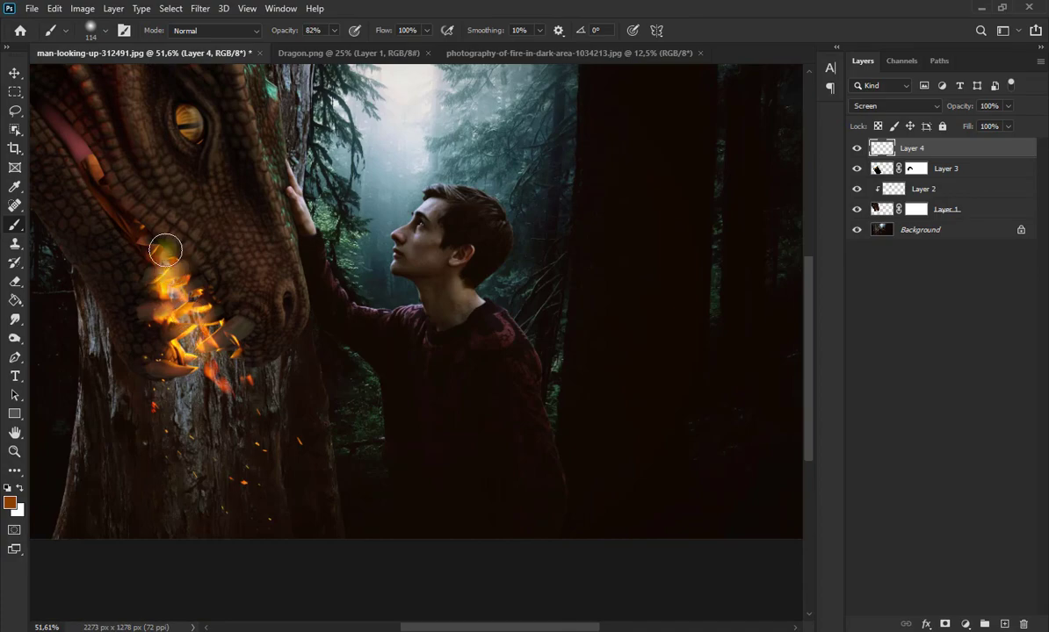
{"action": "scroll", "coordinate": [320, 349], "scroll_direction": "down", "scroll_amount": 3}
{"action": "scroll", "coordinate": [320, 349], "scroll_direction": "up", "scroll_amount": 4}
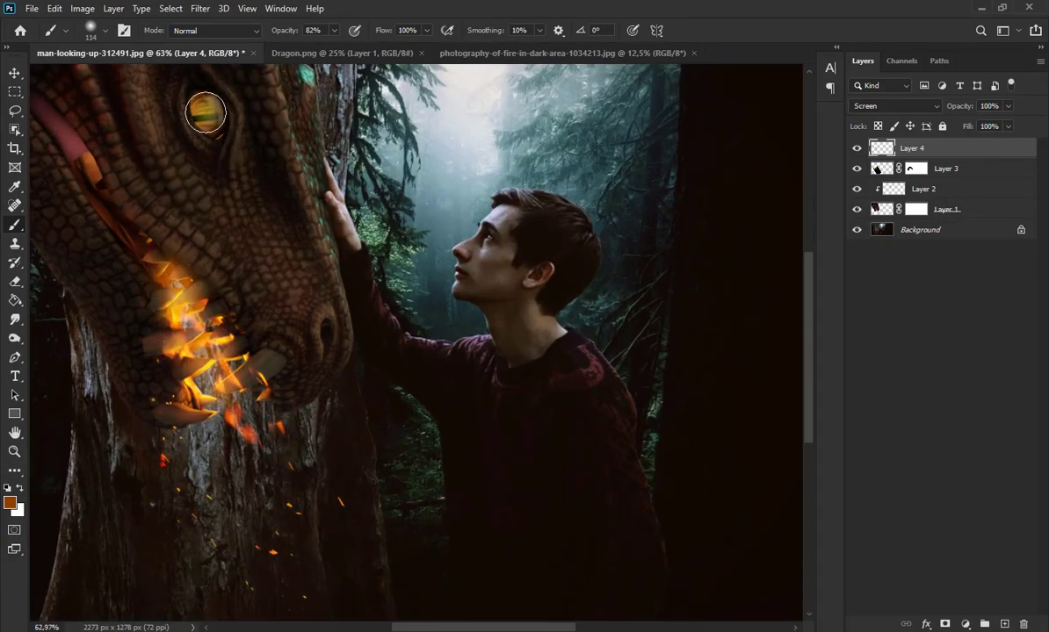
- Darken the foreground colour for the glow layer to the deep orange 653000
{"action": "scroll", "coordinate": [264, 219], "scroll_direction": "up", "scroll_amount": 5}
{"action": "left_click", "coordinate": [10, 503]}
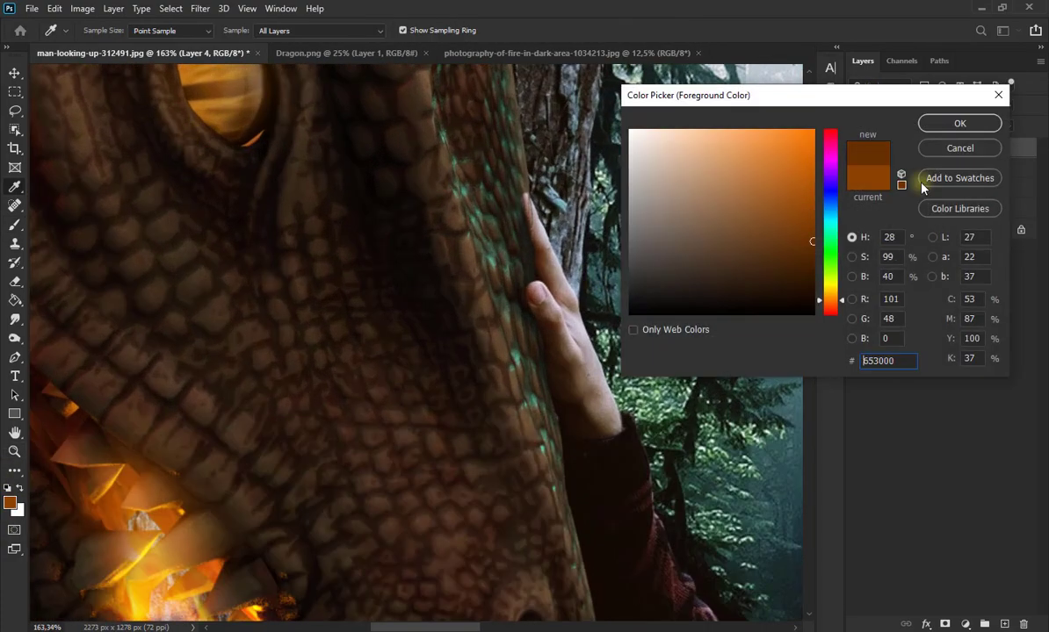
{"action": "left_click", "coordinate": [944, 122]}
{"action": "scroll", "coordinate": [226, 140], "scroll_direction": "up", "scroll_amount": 2}
{"action": "scroll", "coordinate": [246, 207], "scroll_direction": "down", "scroll_amount": 5}
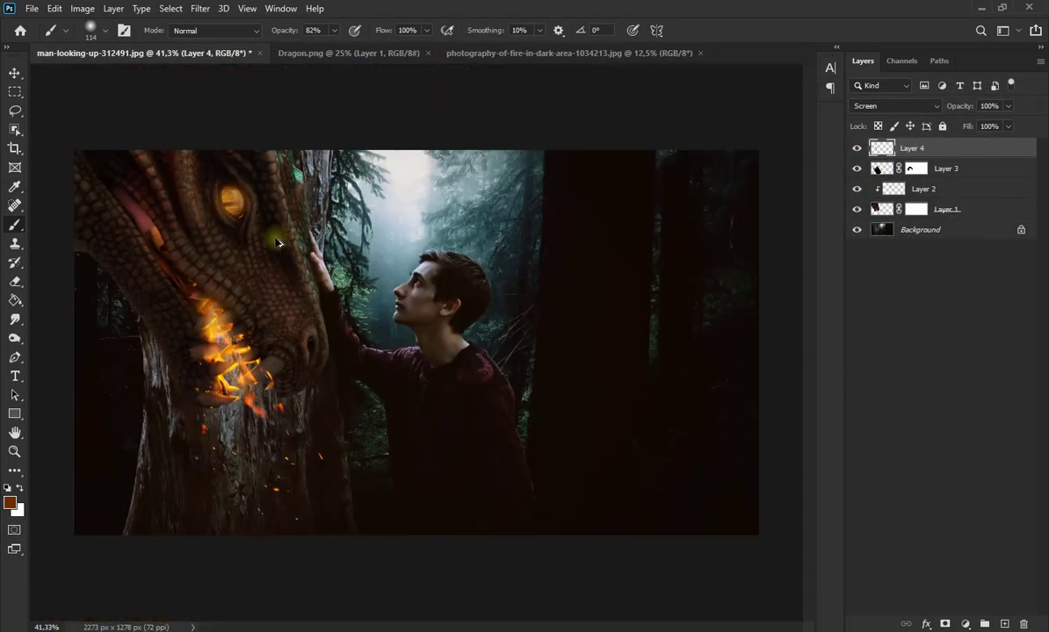
- Apply a Gaussian Blur with a radius of 8.2 pixels to the orange glow on Layer 4
{"action": "left_click", "coordinate": [201, 9]}
{"action": "mouse_move", "coordinate": [240, 173]}
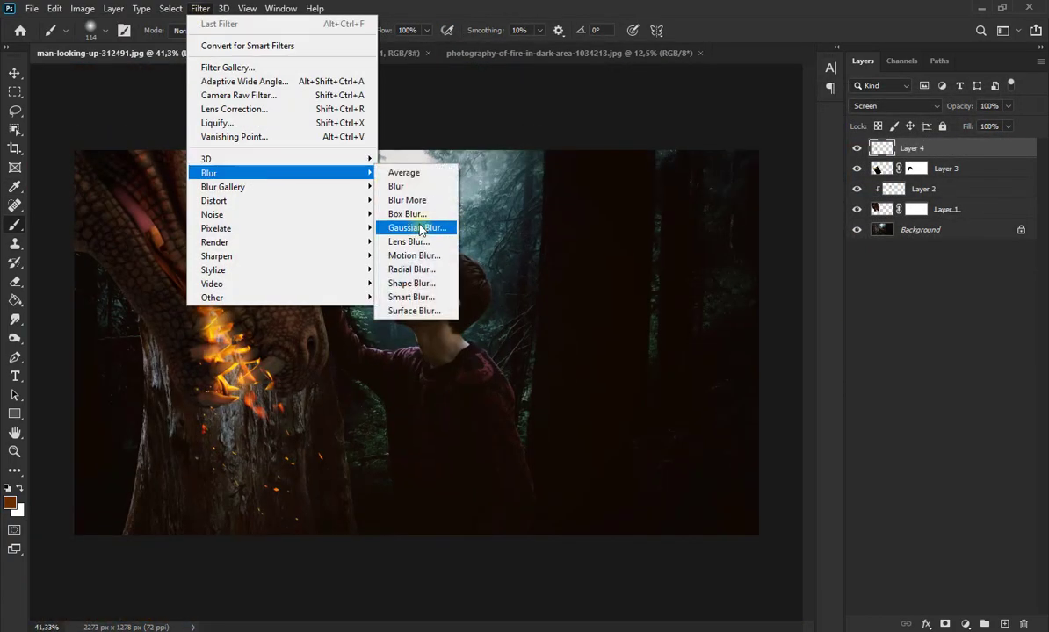
{"action": "left_click", "coordinate": [411, 222]}
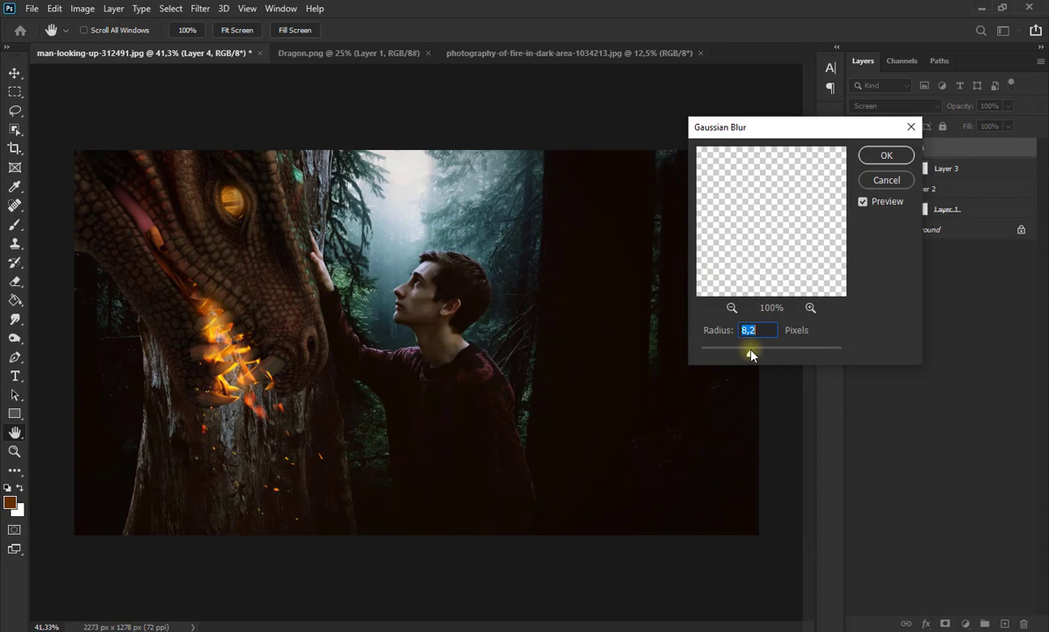
{"action": "left_click", "coordinate": [886, 157]}
{"action": "key", "text": "b"}
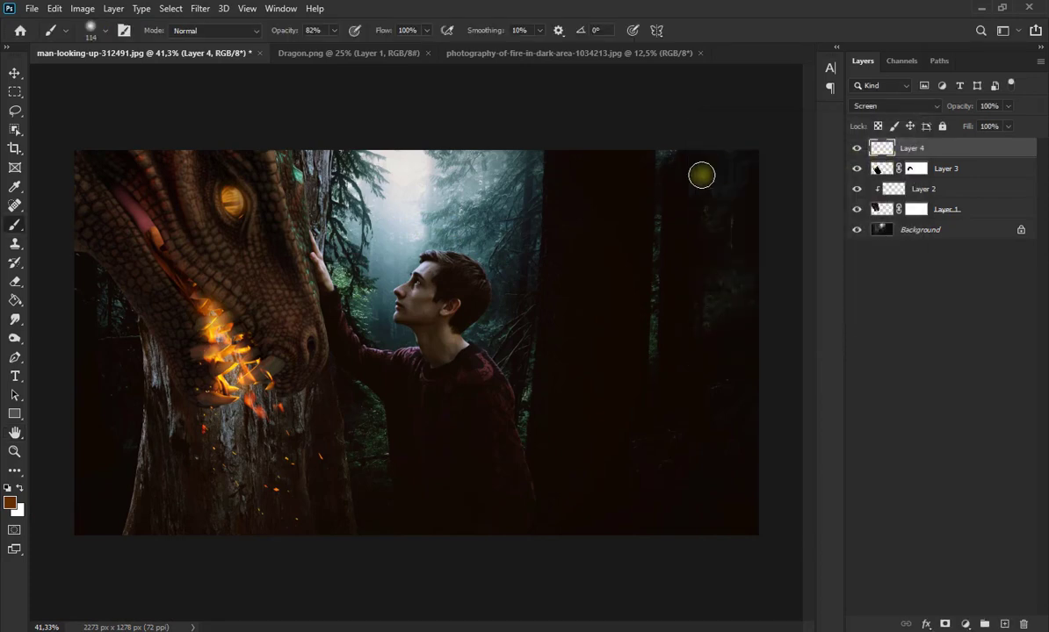
- Add a new layer directly above the Background and set its blend mode to Overlay
{"action": "scroll", "coordinate": [270, 242], "scroll_direction": "down", "scroll_amount": 2}
{"action": "scroll", "coordinate": [342, 377], "scroll_direction": "up", "scroll_amount": 2}
{"action": "scroll", "coordinate": [342, 377], "scroll_direction": "up", "scroll_amount": 2}
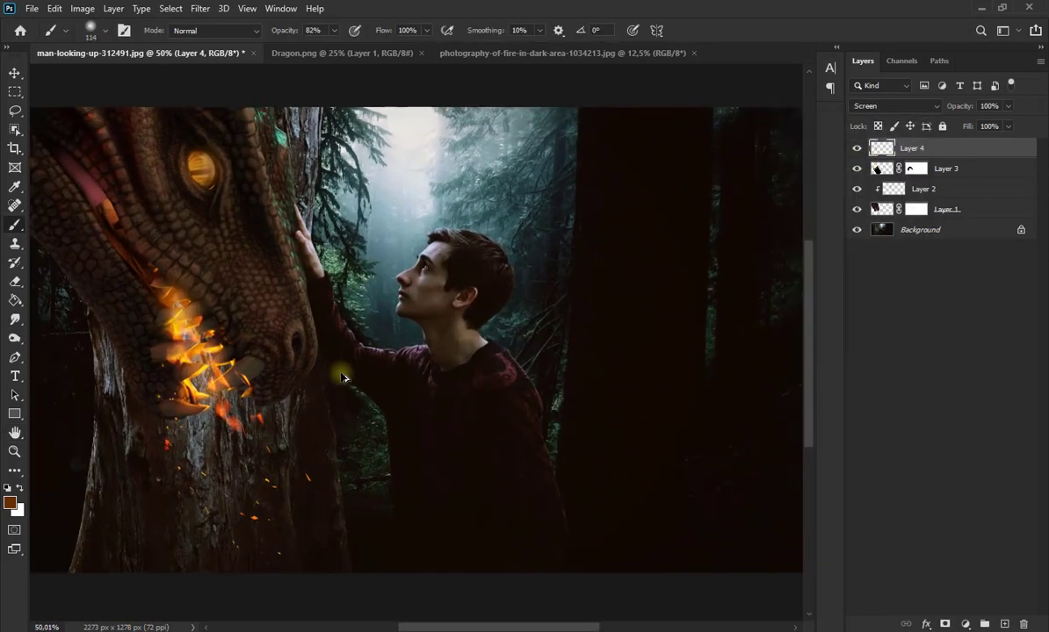
{"action": "left_click", "coordinate": [954, 217]}
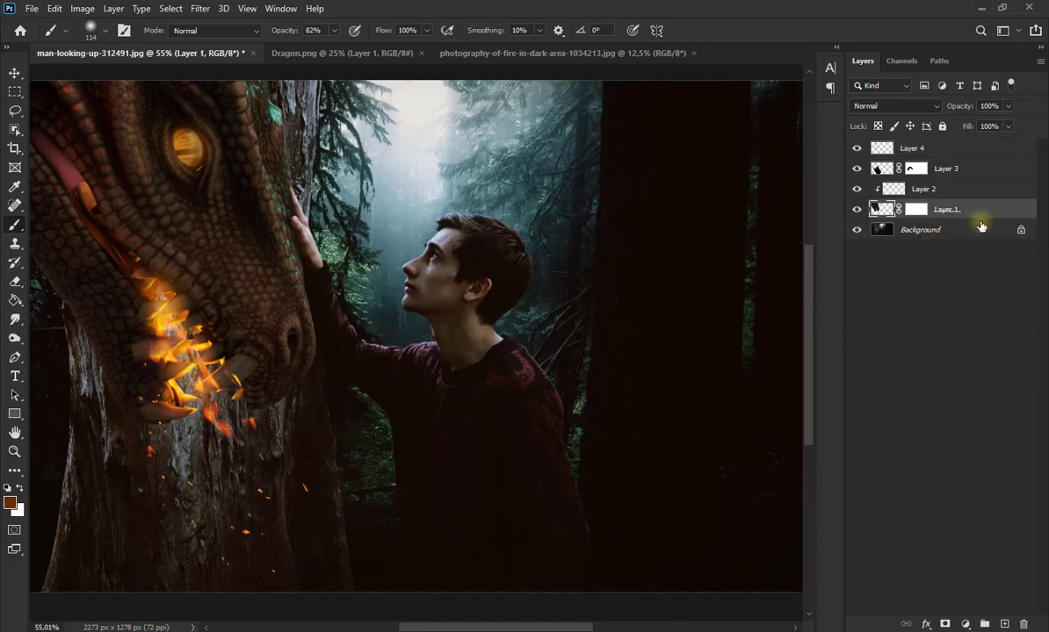
{"action": "left_click", "coordinate": [955, 232]}
{"action": "left_click", "coordinate": [1006, 623]}
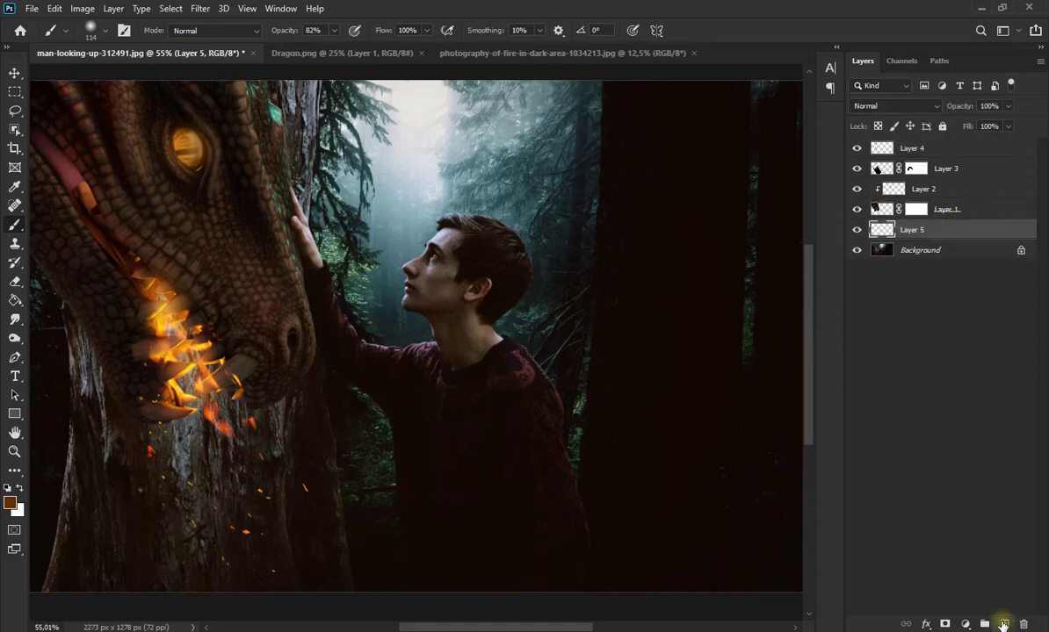
{"action": "left_click", "coordinate": [931, 106]}
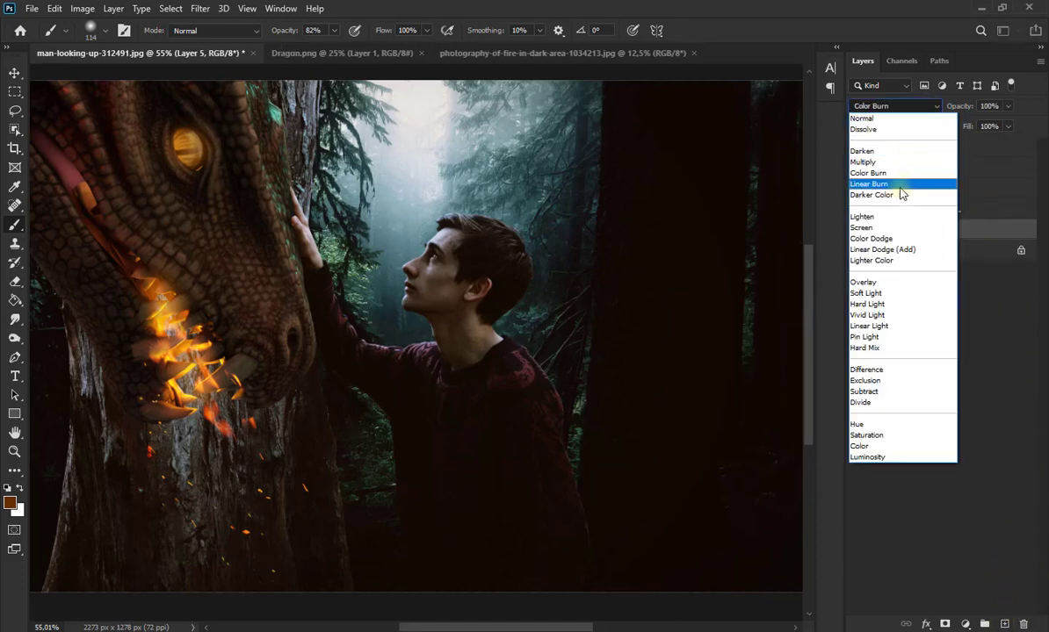
{"action": "left_click", "coordinate": [896, 279]}
- Set the foreground colour to the orange-red fc613a
{"action": "left_click", "coordinate": [10, 501]}
{"action": "type", "text": "f"}
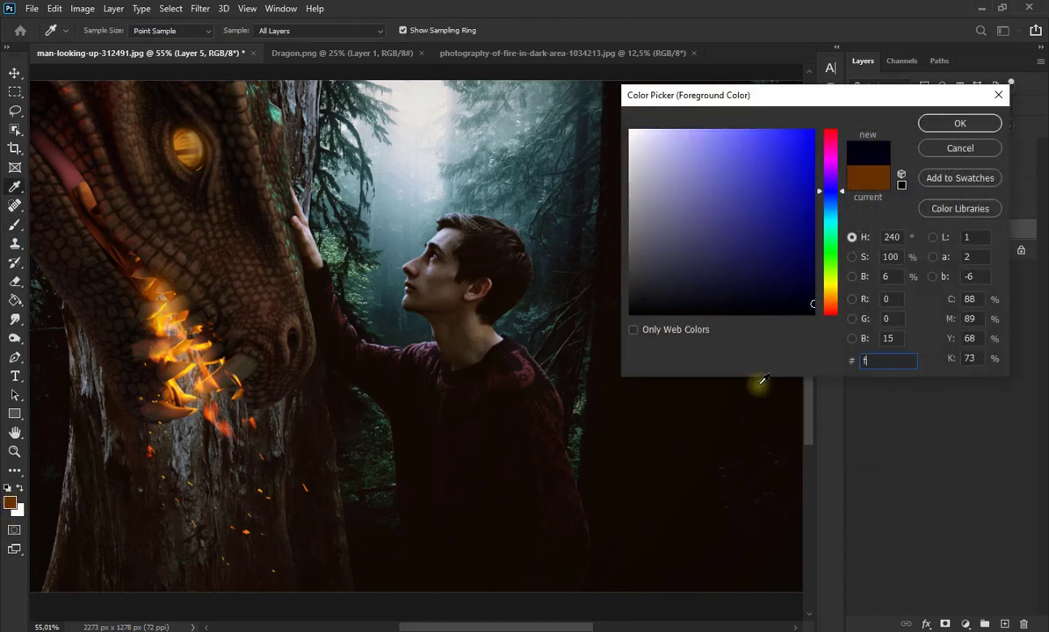
{"action": "type", "text": "c613a"}
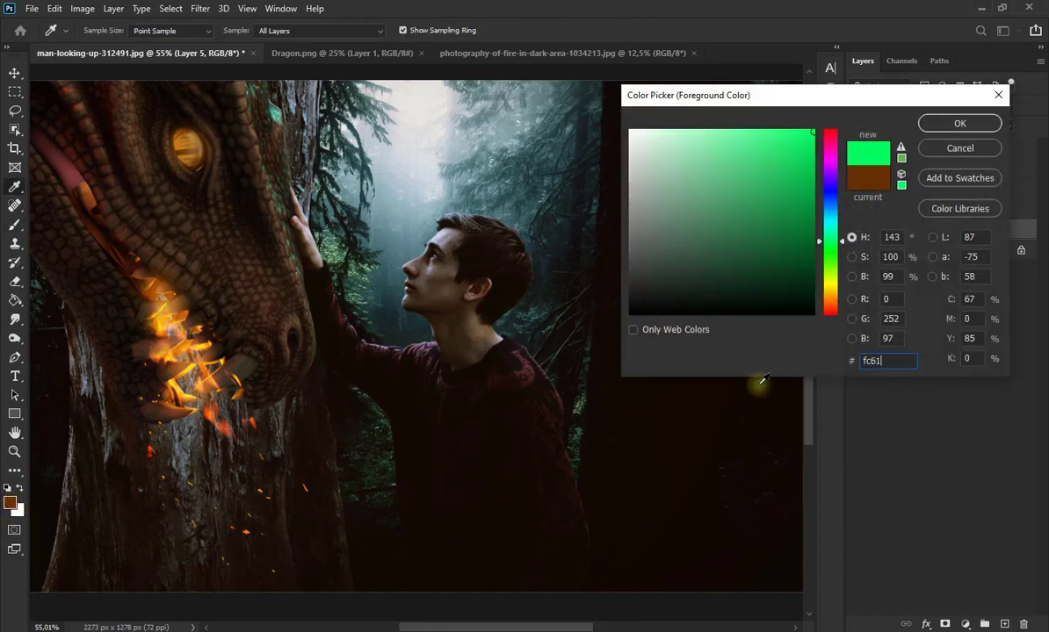
{"action": "left_click", "coordinate": [957, 126]}
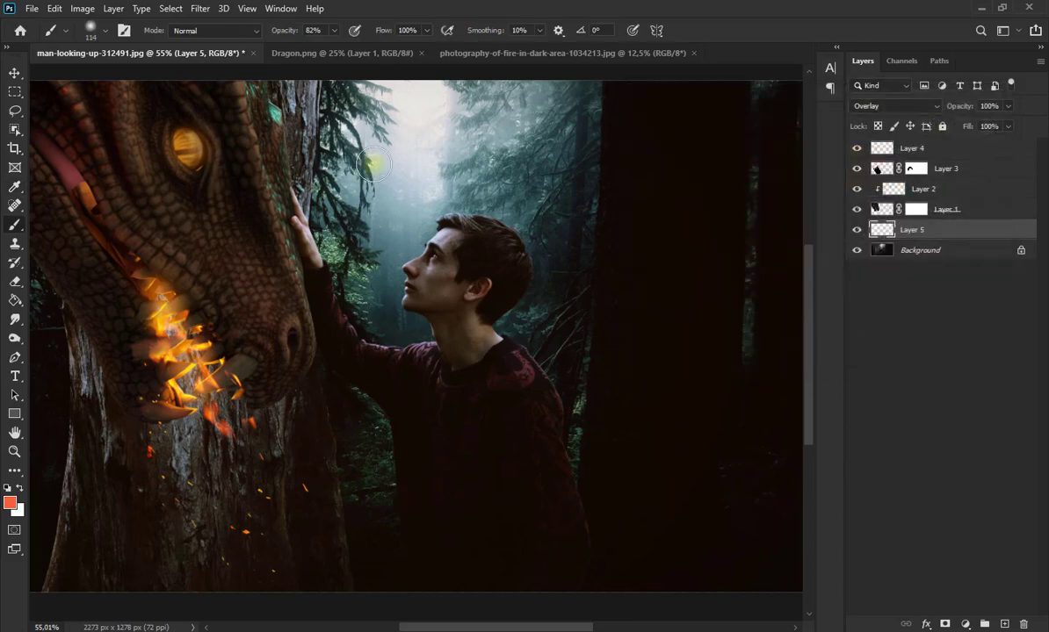
- Enlarge the soft brush to 338 px and paint an orange-red glow on the tree trunk below the dragon's mouth
{"action": "left_click", "coordinate": [107, 33]}
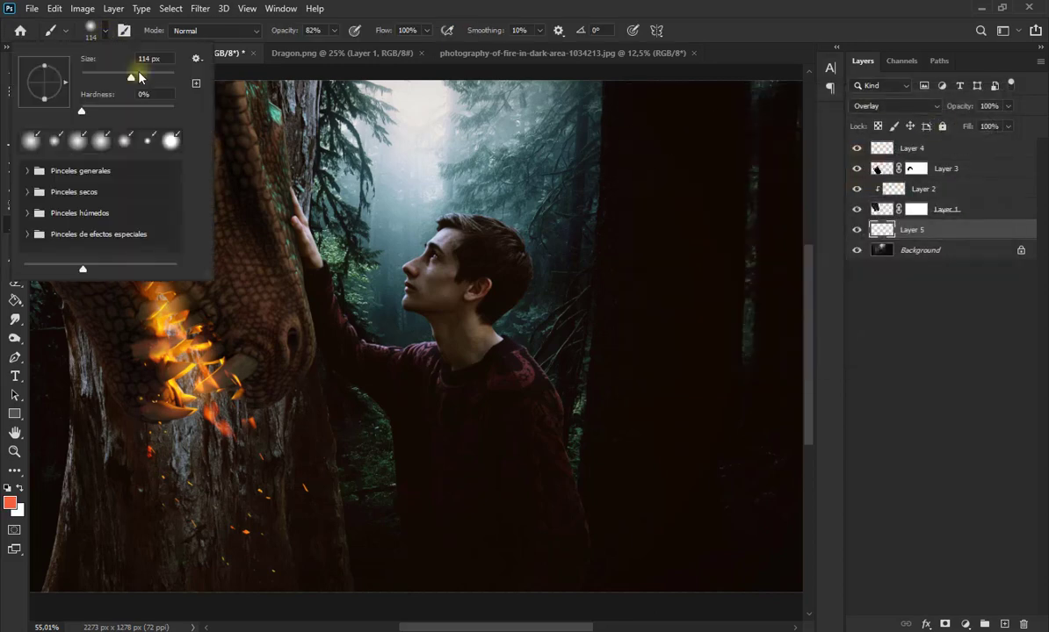
{"action": "left_click_drag", "start_coordinate": [139, 77], "coordinate": [148, 77]}
{"action": "left_click", "coordinate": [162, 336]}
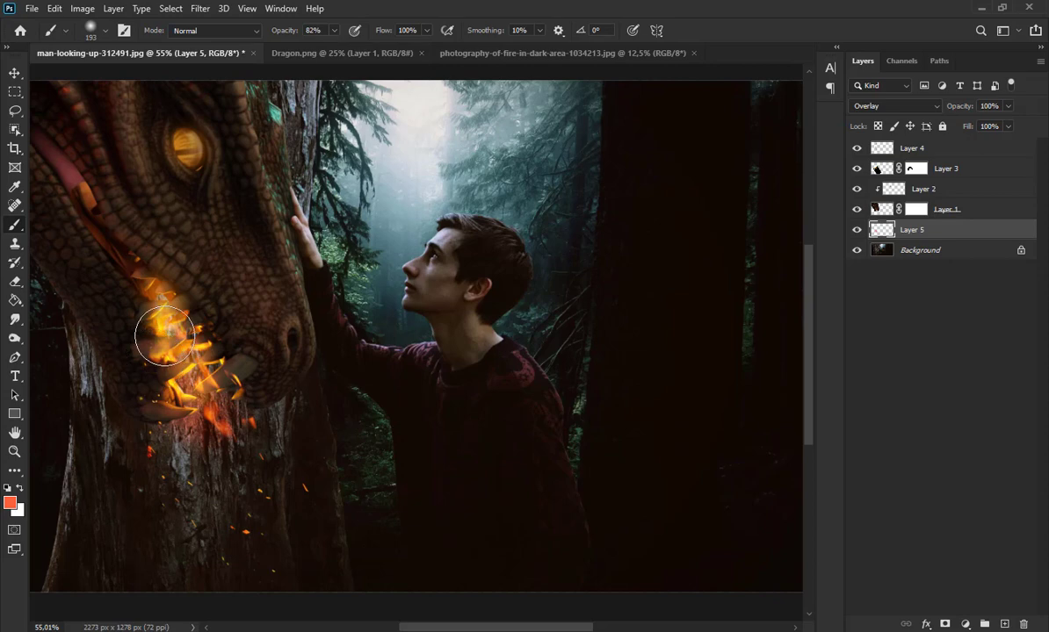
{"action": "left_click", "coordinate": [106, 32]}
{"action": "left_click_drag", "start_coordinate": [153, 79], "coordinate": [162, 79]}
{"action": "left_click", "coordinate": [171, 352]}
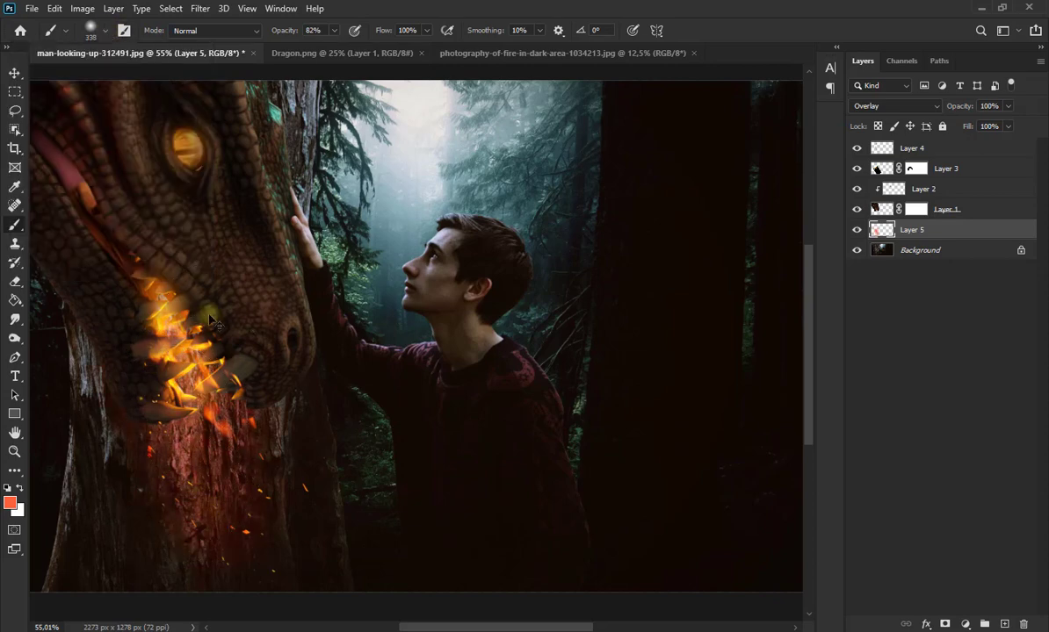
{"action": "scroll", "coordinate": [219, 311], "scroll_direction": "down", "scroll_amount": 2}
{"action": "scroll", "coordinate": [220, 311], "scroll_direction": "down", "scroll_amount": 1}
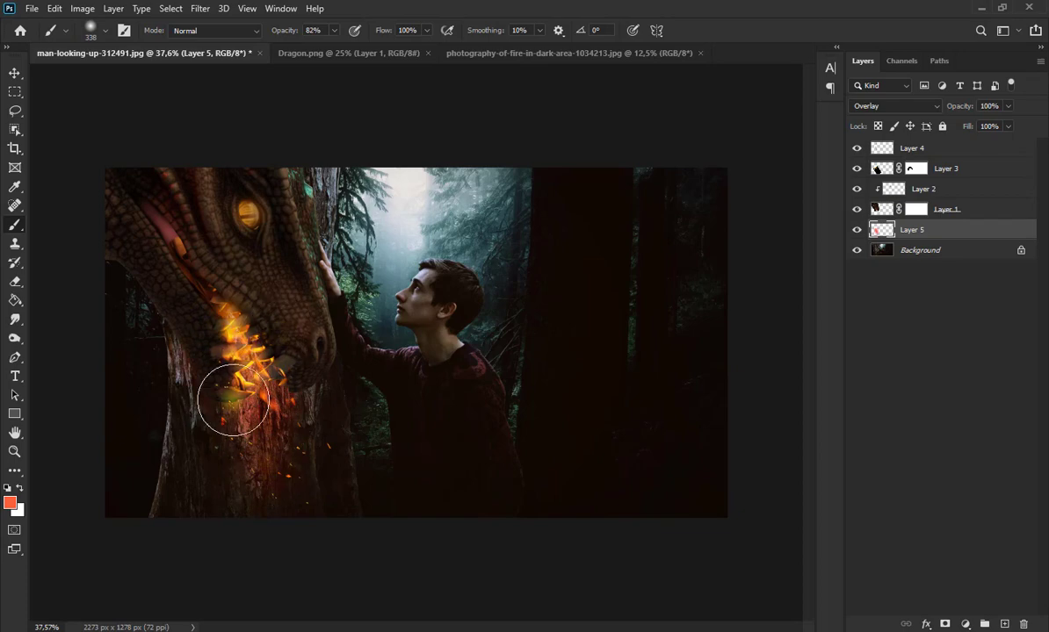
- Shift the hue of the trunk glow on Layer 5 by +18 with Hue/Saturation
{"action": "left_click", "coordinate": [14, 73]}
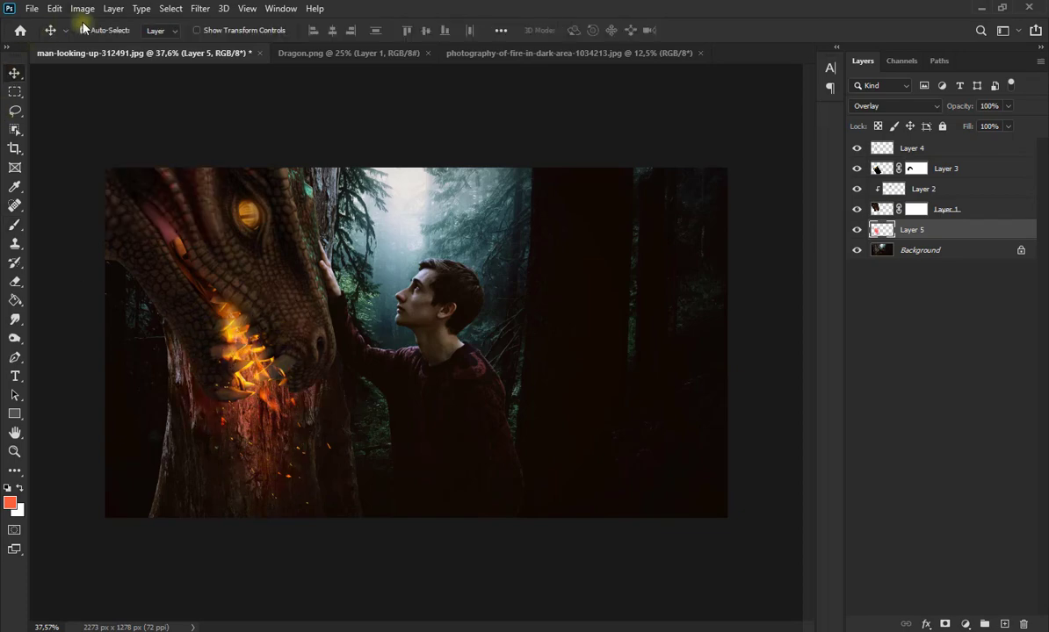
{"action": "left_click", "coordinate": [81, 8]}
{"action": "mouse_move", "coordinate": [115, 50]}
{"action": "left_click", "coordinate": [265, 123]}
{"action": "mouse_move", "coordinate": [829, 201]}
{"action": "left_mouse_down"}
{"action": "mouse_move", "coordinate": [784, 202]}
{"action": "mouse_move", "coordinate": [865, 211]}
{"action": "mouse_move", "coordinate": [845, 215]}
{"action": "left_mouse_up"}
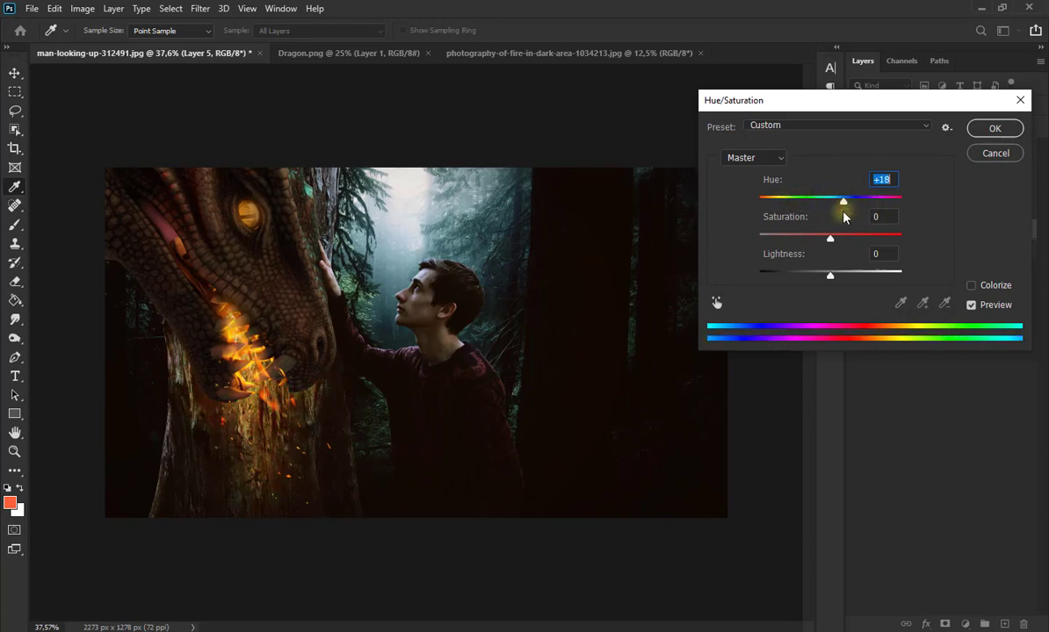
{"action": "left_click", "coordinate": [993, 129]}
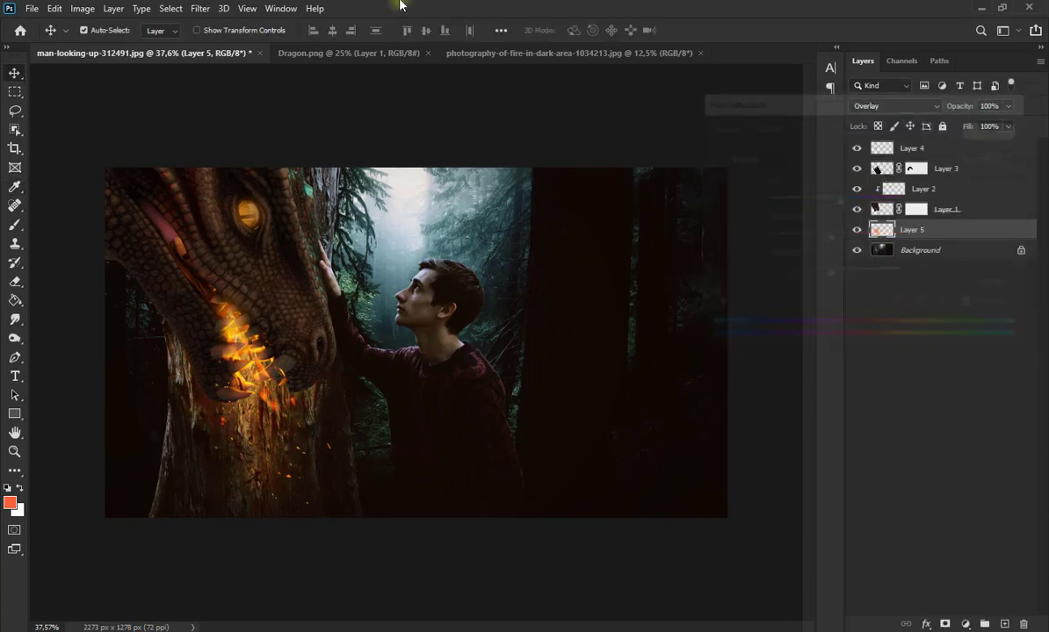
- Open the ember image 11.jpg and bring it into the composite as the topmost layer
{"action": "key", "text": "ctrl+minus"}
{"action": "left_click", "coordinate": [33, 9]}
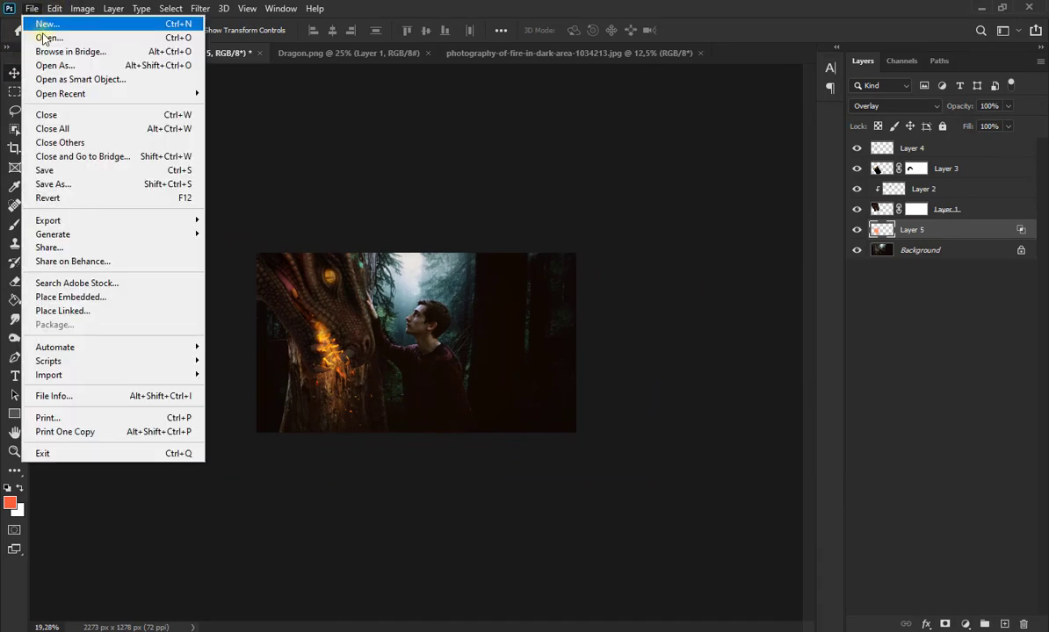
{"action": "left_click", "coordinate": [46, 39]}
{"action": "double_click", "coordinate": [190, 136]}
{"action": "left_click", "coordinate": [610, 294]}
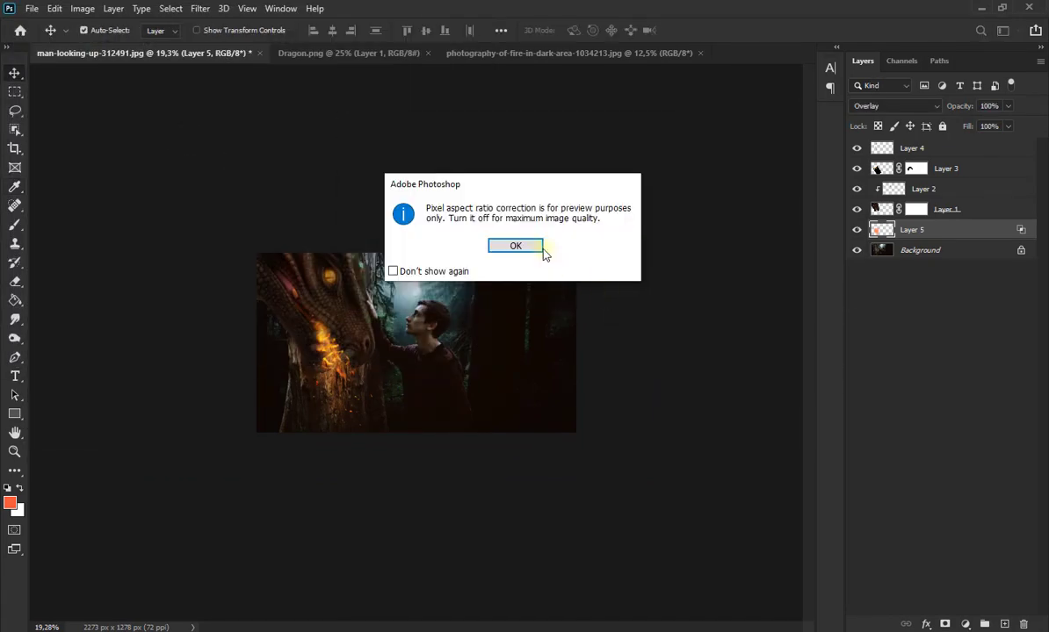
{"action": "left_click", "coordinate": [522, 248]}
{"action": "left_click_drag", "start_coordinate": [245, 252], "coordinate": [315, 268]}
{"action": "left_click_drag", "start_coordinate": [976, 210], "coordinate": [949, 149]}
- Enlarge the ember layer to cover the whole canvas and flip it vertically
{"action": "key", "text": "ctrl+t"}
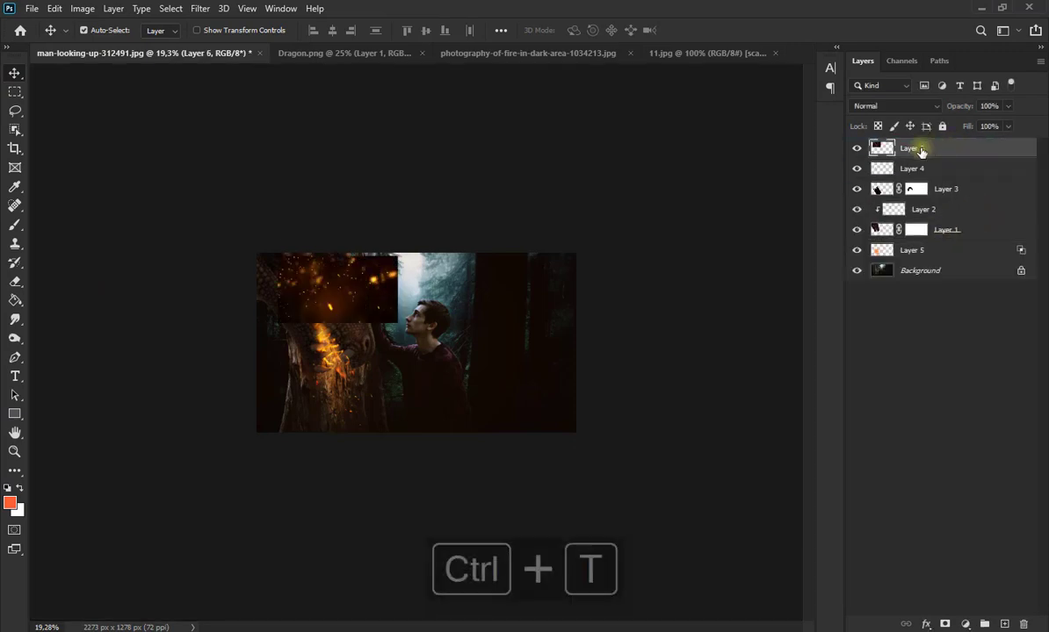
{"action": "left_click_drag", "start_coordinate": [397, 256], "coordinate": [469, 286]}
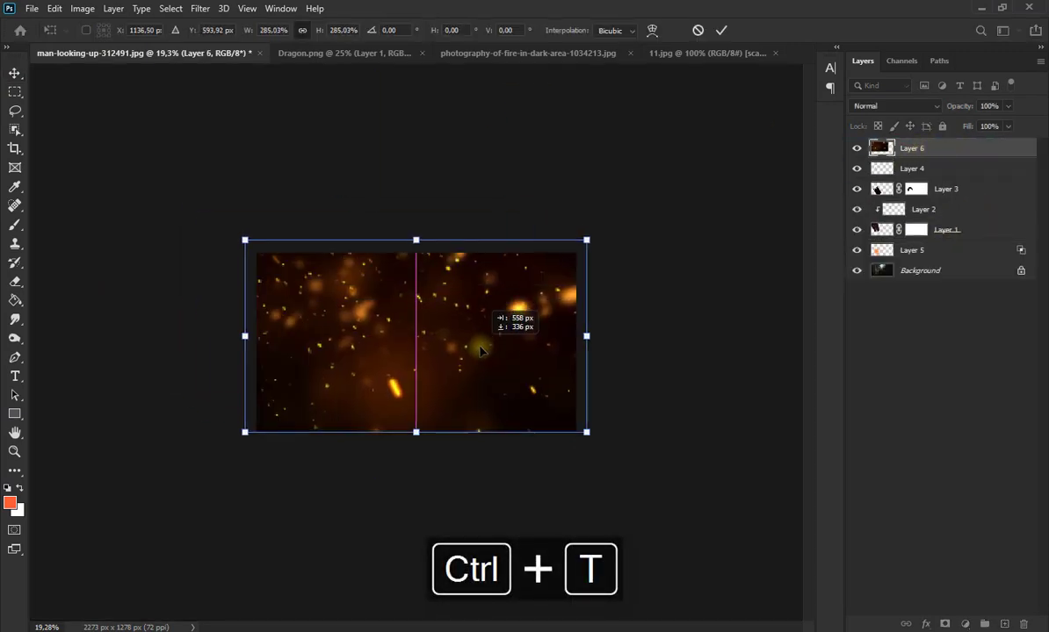
{"action": "right_click", "coordinate": [538, 293]}
{"action": "left_click", "coordinate": [606, 550]}
{"action": "left_click_drag", "start_coordinate": [538, 370], "coordinate": [539, 382]}
{"action": "key", "text": "Return"}
- Set the ember layer to Screen at 45% opacity and fine-tune its size and position over the canvas
{"action": "left_click", "coordinate": [894, 106]}
{"action": "left_click", "coordinate": [871, 222]}
{"action": "key", "text": "ctrl+t"}
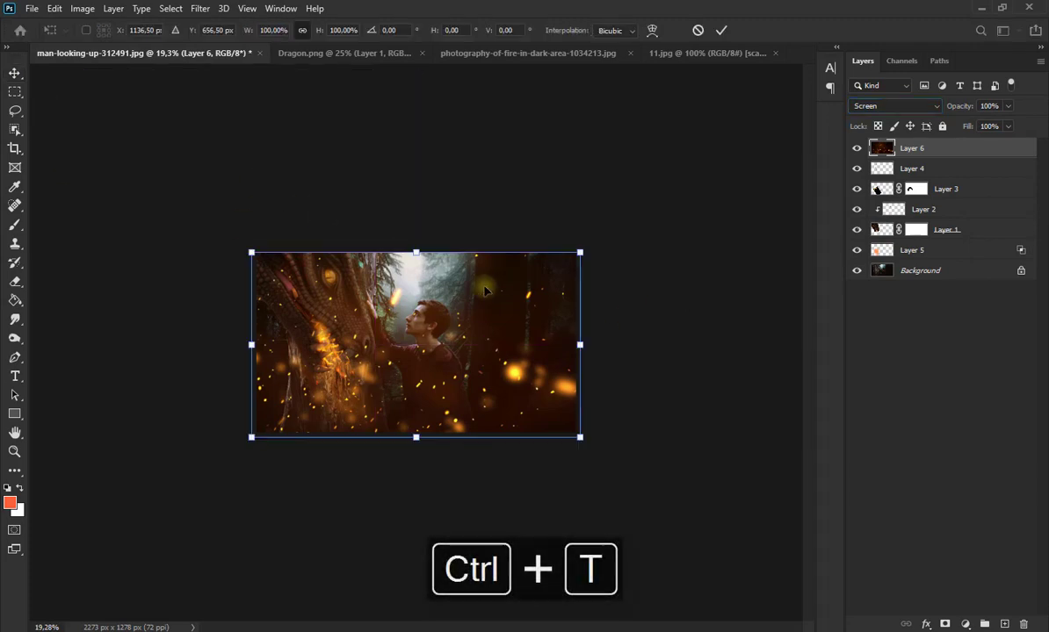
{"action": "left_click_drag", "start_coordinate": [484, 287], "coordinate": [484, 291]}
{"action": "left_click_drag", "start_coordinate": [581, 249], "coordinate": [583, 249]}
{"action": "key", "text": "Return"}
{"action": "left_click", "coordinate": [1007, 106]}
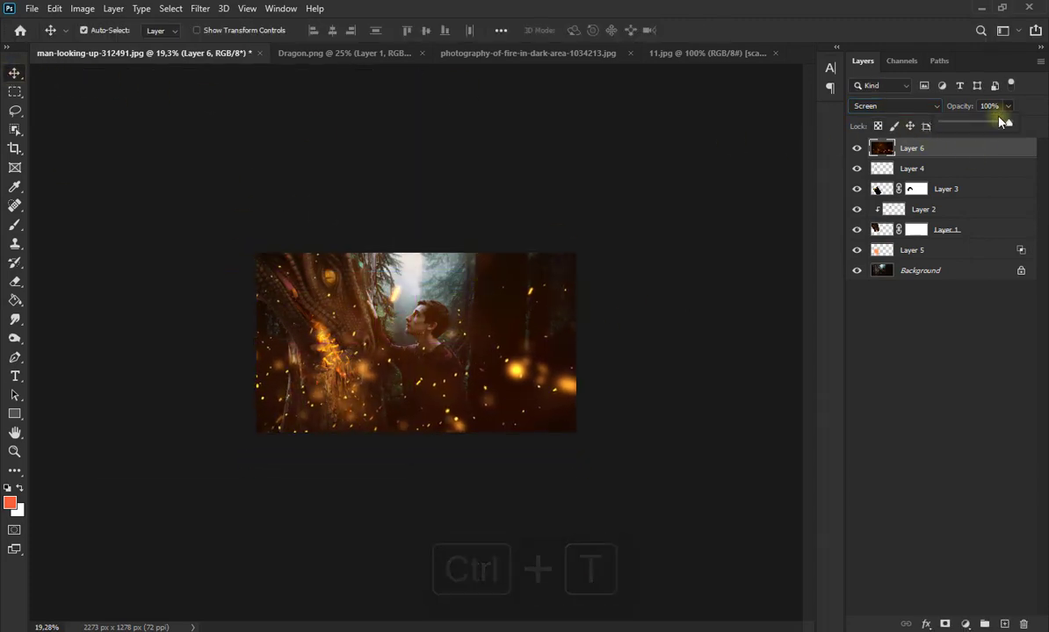
{"action": "left_click_drag", "start_coordinate": [964, 123], "coordinate": [969, 124]}
- Try the ember layer clipped above the dragon layer and placed directly beneath the dragon layer
{"action": "left_click_drag", "start_coordinate": [952, 149], "coordinate": [953, 219]}
{"action": "left_click", "coordinate": [250, 293]}
{"action": "scroll", "coordinate": [250, 293], "scroll_direction": "up", "scroll_amount": 8}
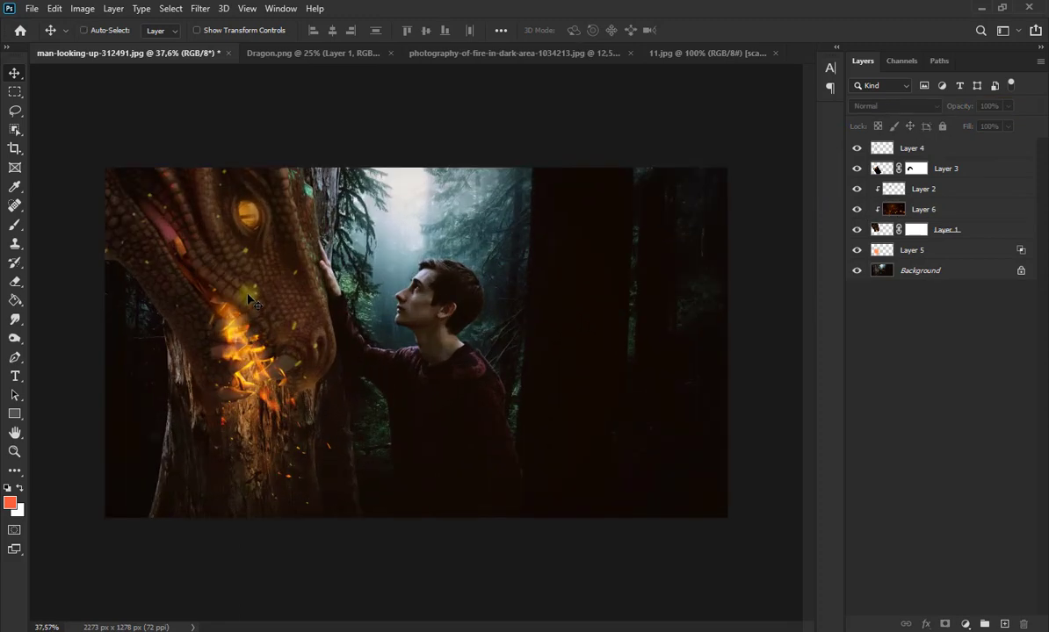
{"action": "left_click", "coordinate": [973, 216]}
{"action": "key", "text": "ctrl+shift+bracketright"}
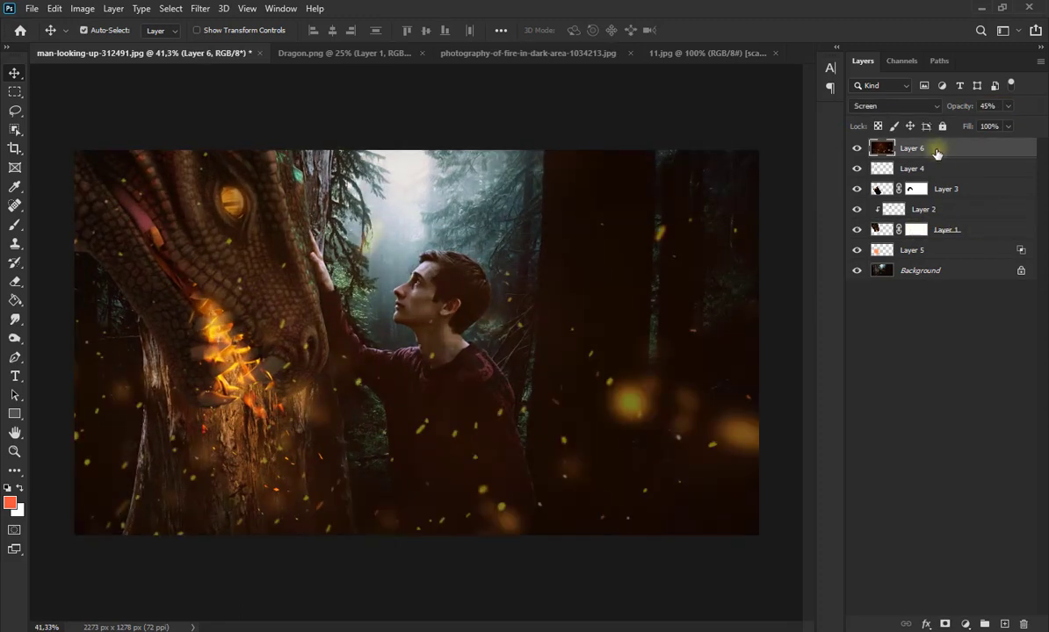
{"action": "left_click_drag", "start_coordinate": [936, 153], "coordinate": [916, 240]}
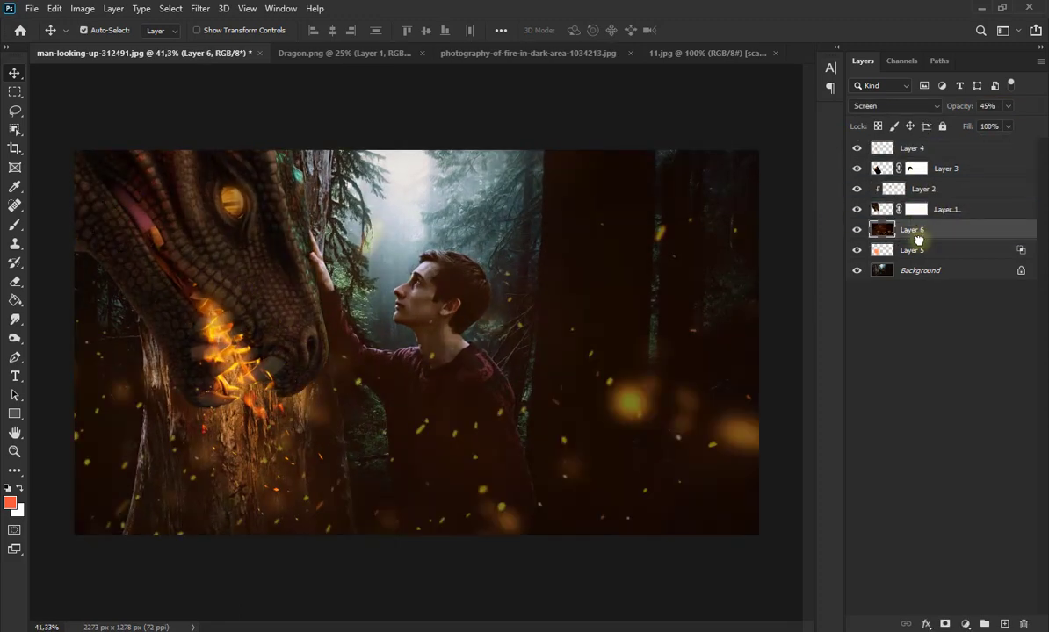
- Set the ember layer's opacity to 26% and its Blend If to 15/93 for underlying shadows and 206/255 for both highlight ranges
{"action": "left_click_drag", "start_coordinate": [999, 123], "coordinate": [985, 123]}
{"action": "double_click", "coordinate": [966, 229]}
{"action": "left_click_drag", "start_coordinate": [611, 409], "coordinate": [674, 408]}
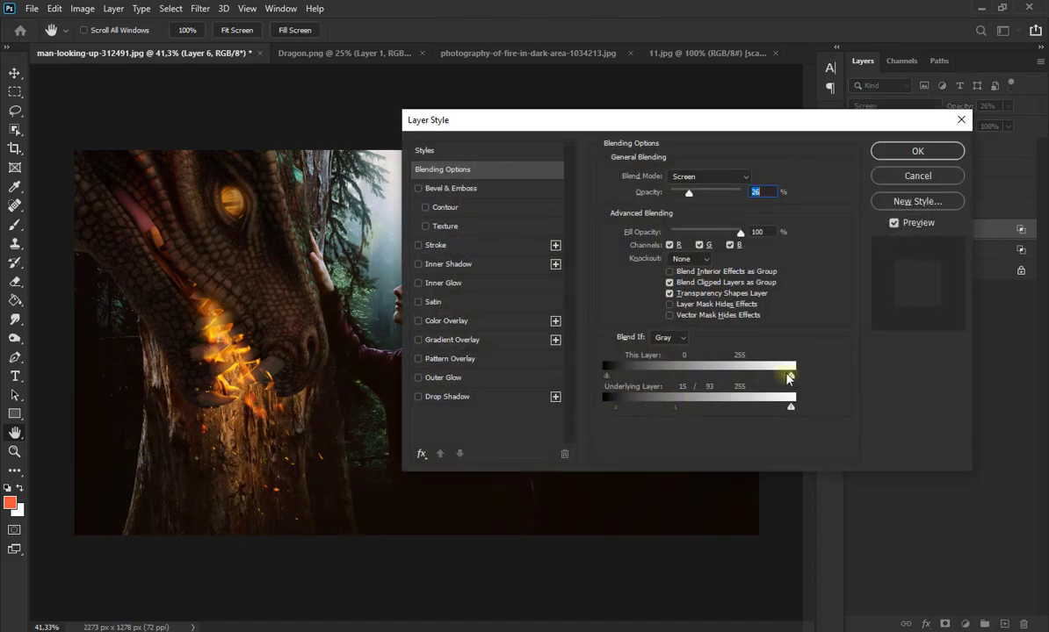
{"action": "left_click", "coordinate": [926, 159]}
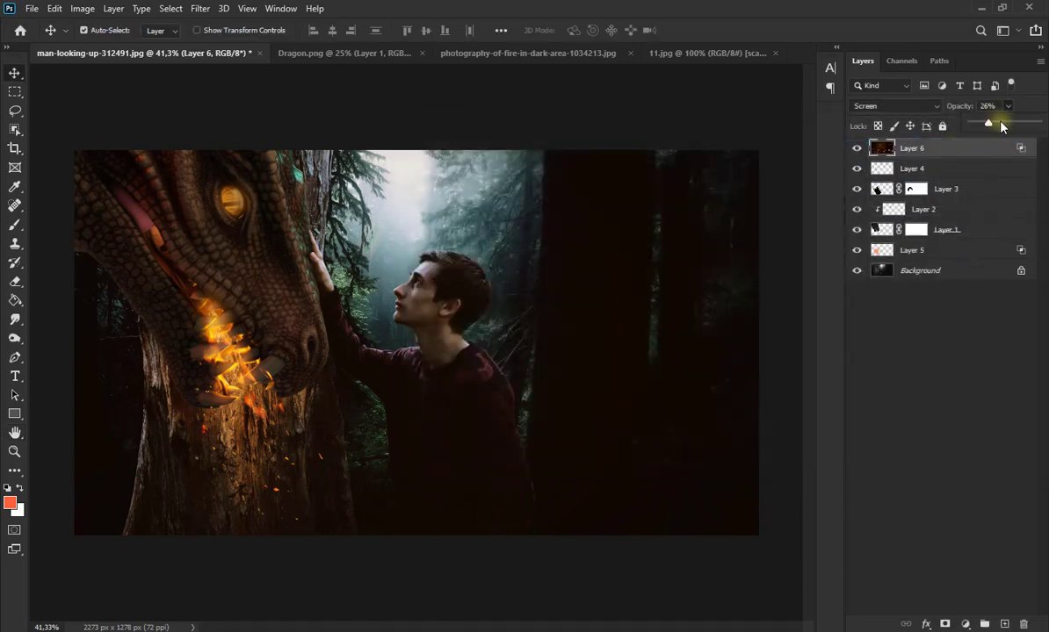
- Raise the opacity of the topmost ember layer to 84% and review its blending options
{"action": "left_click_drag", "start_coordinate": [1000, 126], "coordinate": [1023, 122]}
{"action": "double_click", "coordinate": [986, 151]}
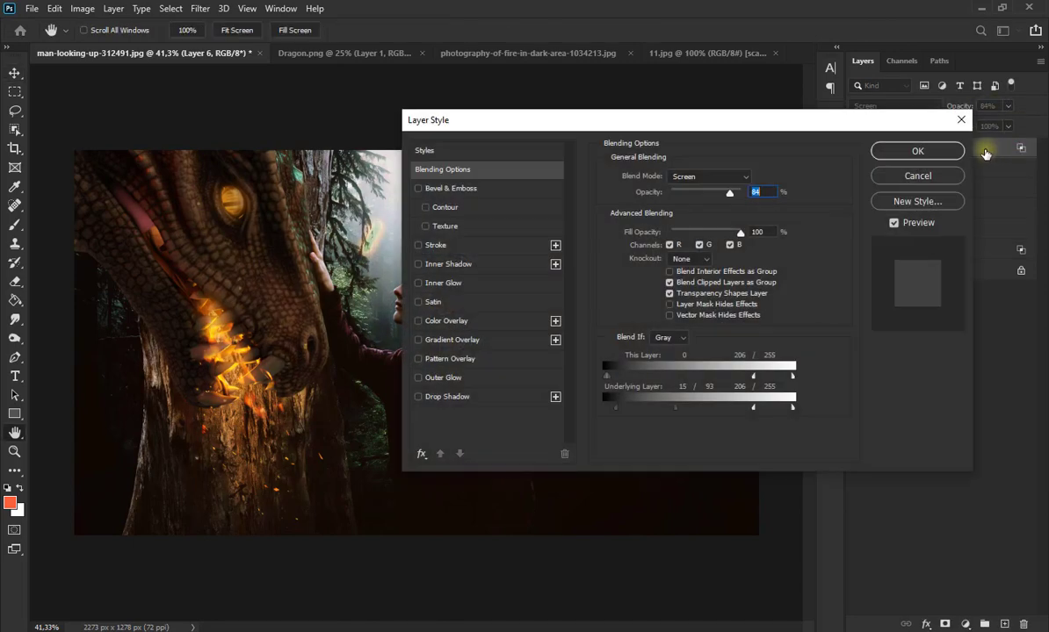
{"action": "key", "text": "Return"}
- Erase distracting embers with a soft 161 px eraser and lower the ember layer's opacity to 67%
{"action": "key", "text": "e"}
{"action": "scroll", "coordinate": [487, 349], "scroll_direction": "down", "scroll_amount": 3}
{"action": "scroll", "coordinate": [487, 349], "scroll_direction": "down", "scroll_amount": 1}
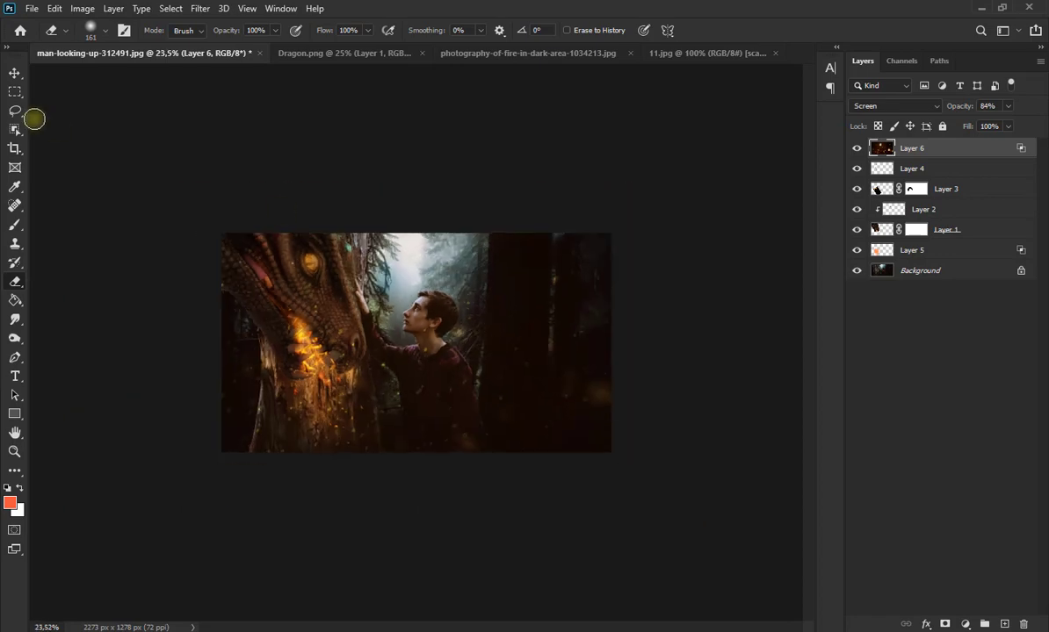
{"action": "left_click", "coordinate": [14, 73]}
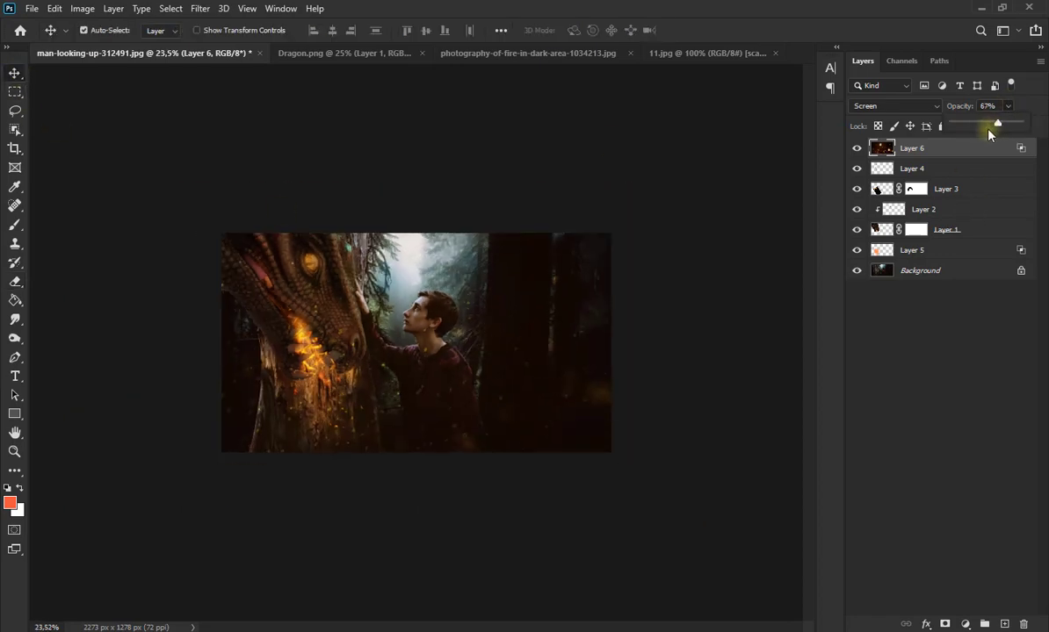
- Flip the new sparks layer horizontally and resize it over the dragon and the man
{"action": "left_click", "coordinate": [855, 171]}
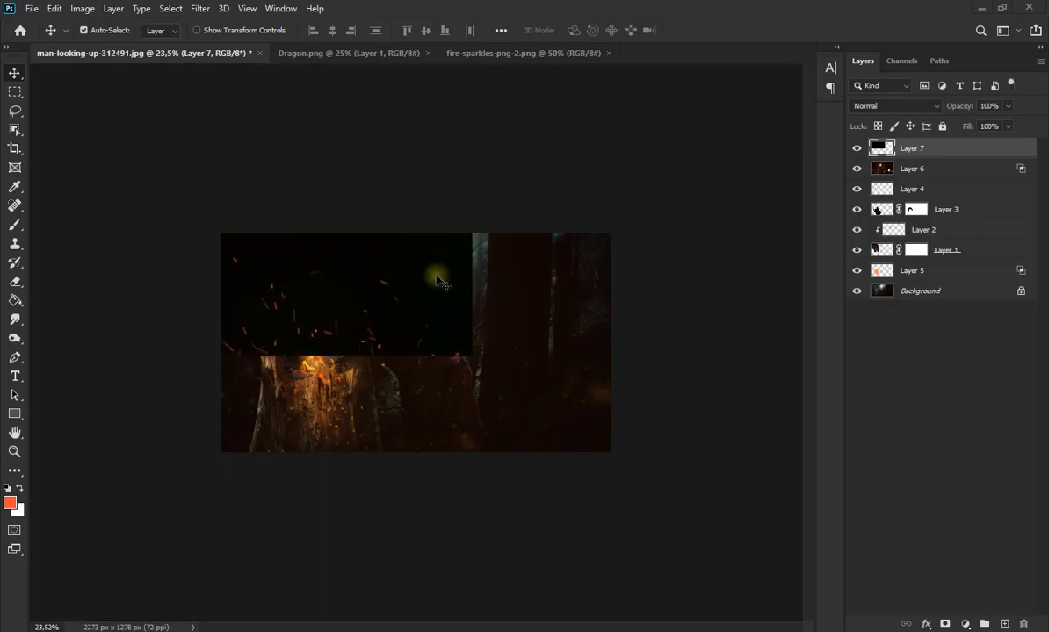
{"action": "right_click", "coordinate": [508, 344]}
{"action": "key", "text": "ctrl+t"}
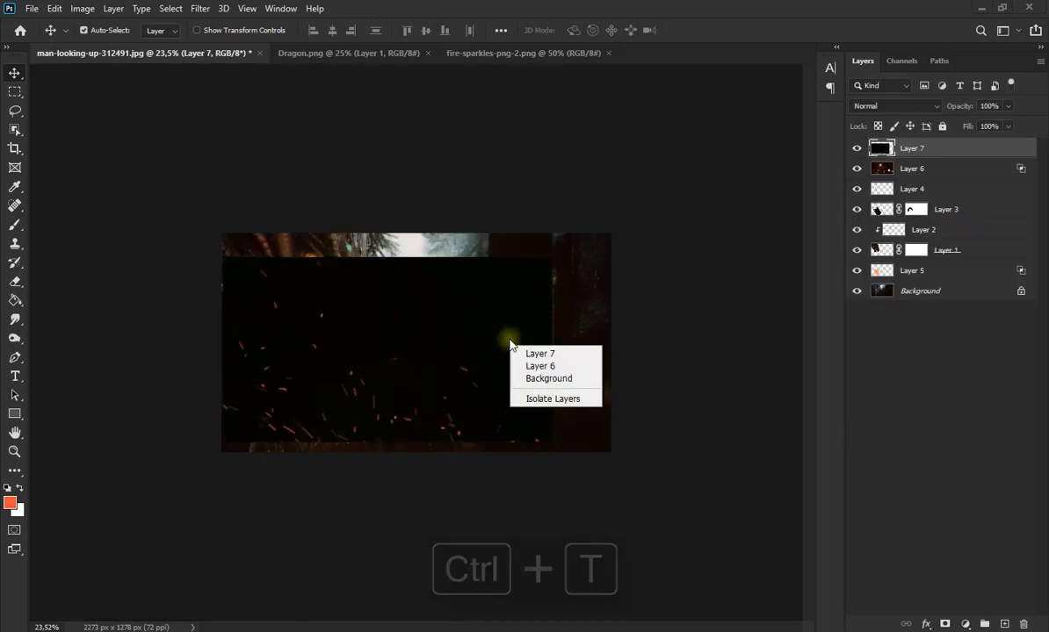
{"action": "right_click", "coordinate": [501, 343]}
{"action": "left_click", "coordinate": [562, 585]}
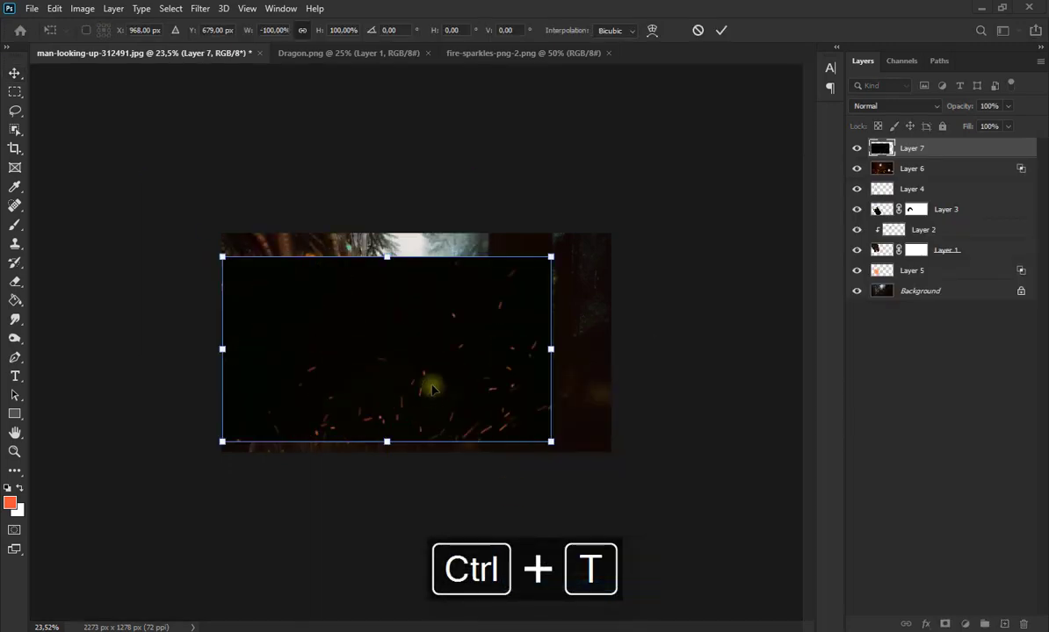
{"action": "left_click_drag", "start_coordinate": [551, 257], "coordinate": [469, 256]}
{"action": "left_click", "coordinate": [720, 30]}
- Set the sparks layer's blend mode to Screen and reduce the opacity of the ember layer beneath it
{"action": "left_click", "coordinate": [878, 105]}
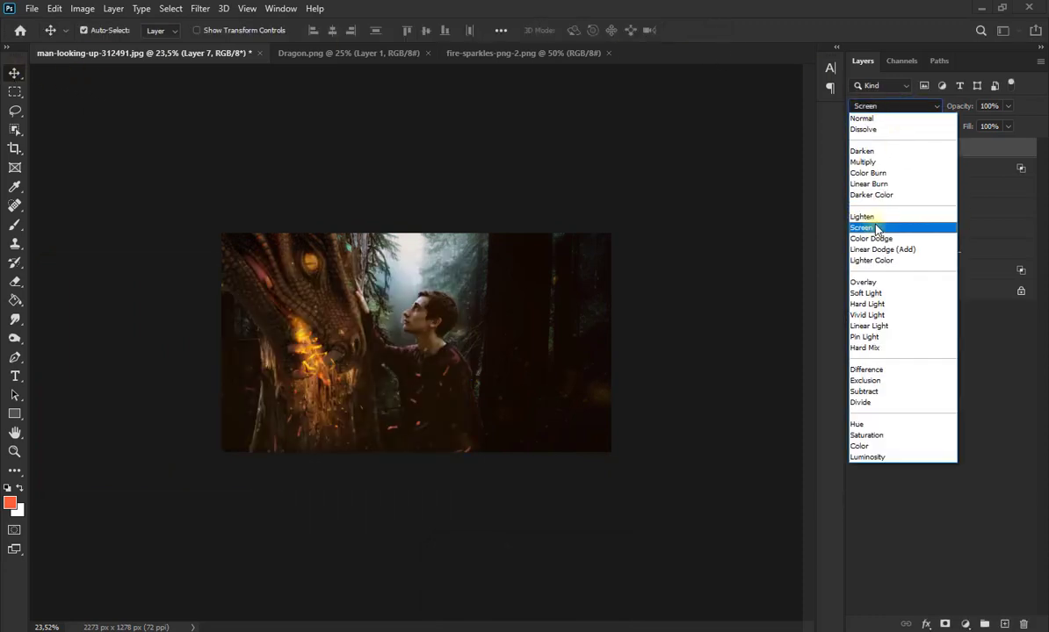
{"action": "left_click", "coordinate": [865, 227]}
{"action": "left_click", "coordinate": [859, 171]}
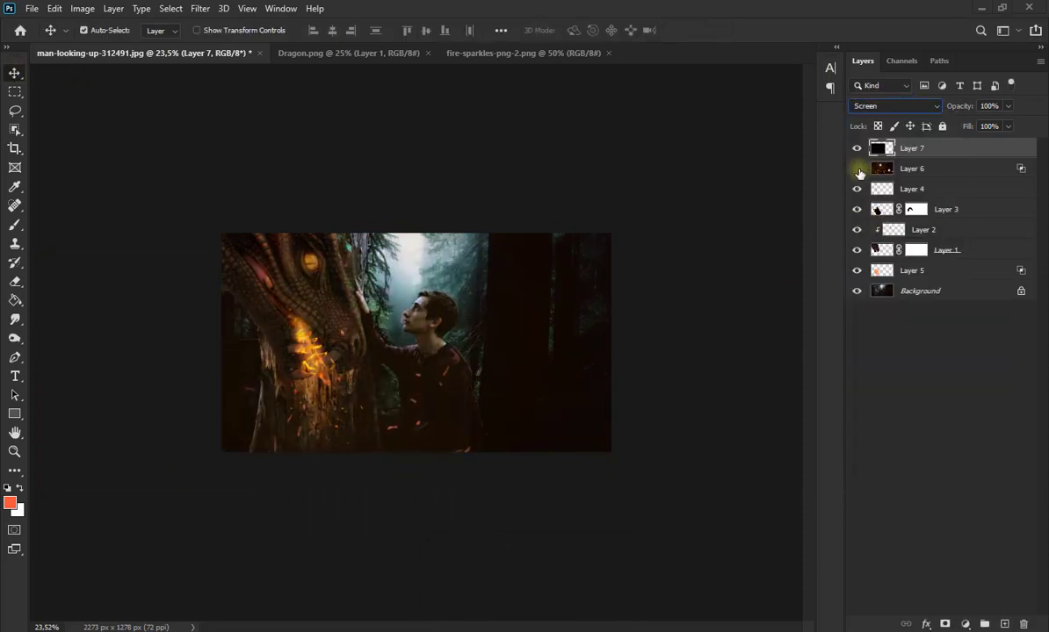
{"action": "left_click", "coordinate": [857, 169]}
{"action": "left_click", "coordinate": [960, 172]}
{"action": "left_click_drag", "start_coordinate": [1008, 105], "coordinate": [989, 127]}
- Rotate and enlarge the sparks layer so the sparks spread across the tree trunk and the man
{"action": "left_click", "coordinate": [912, 148]}
{"action": "key", "text": "ctrl+t"}
{"action": "mouse_move", "coordinate": [453, 303]}
{"action": "left_mouse_down"}
{"action": "mouse_move", "coordinate": [452, 281]}
{"action": "mouse_move", "coordinate": [452, 294]}
{"action": "left_mouse_up"}
{"action": "key", "text": "Return"}
- Shift the sparks layer's hue by +13 and lower its opacity to 82%
{"action": "left_click", "coordinate": [82, 8]}
{"action": "left_click", "coordinate": [257, 127]}
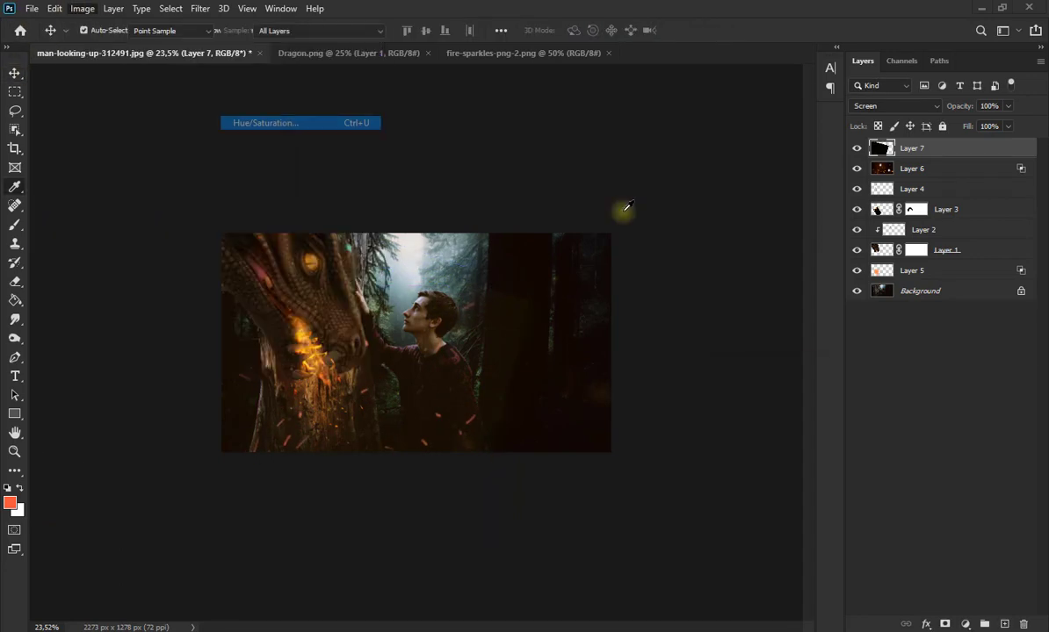
{"action": "mouse_move", "coordinate": [830, 196]}
{"action": "left_mouse_down"}
{"action": "mouse_move", "coordinate": [790, 200]}
{"action": "mouse_move", "coordinate": [854, 208]}
{"action": "mouse_move", "coordinate": [839, 208]}
{"action": "left_mouse_up"}
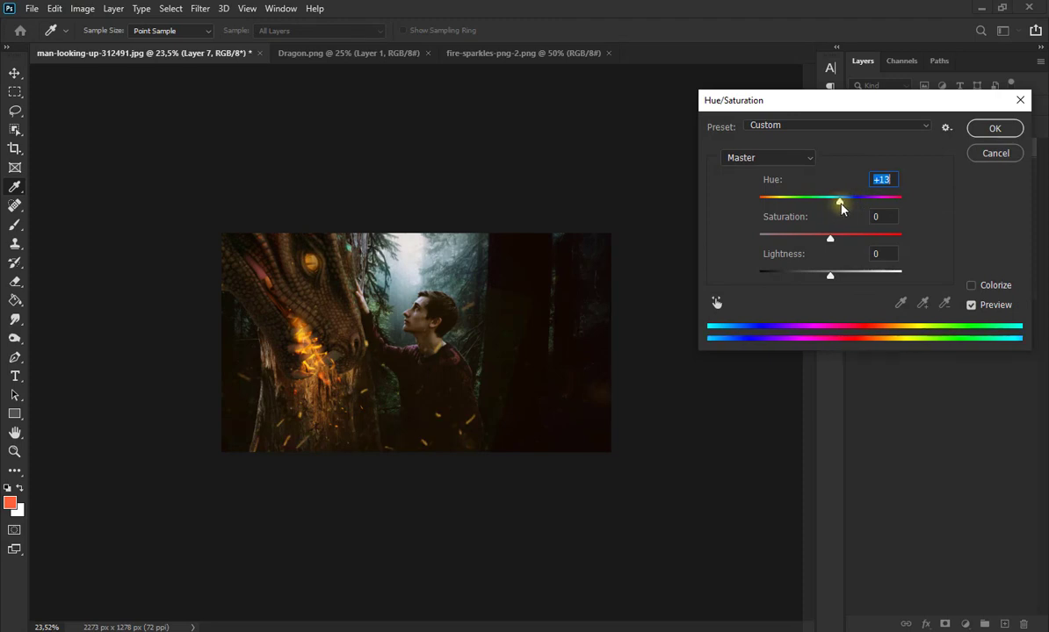
{"action": "left_click", "coordinate": [984, 129]}
{"action": "key", "text": "ctrl+0"}
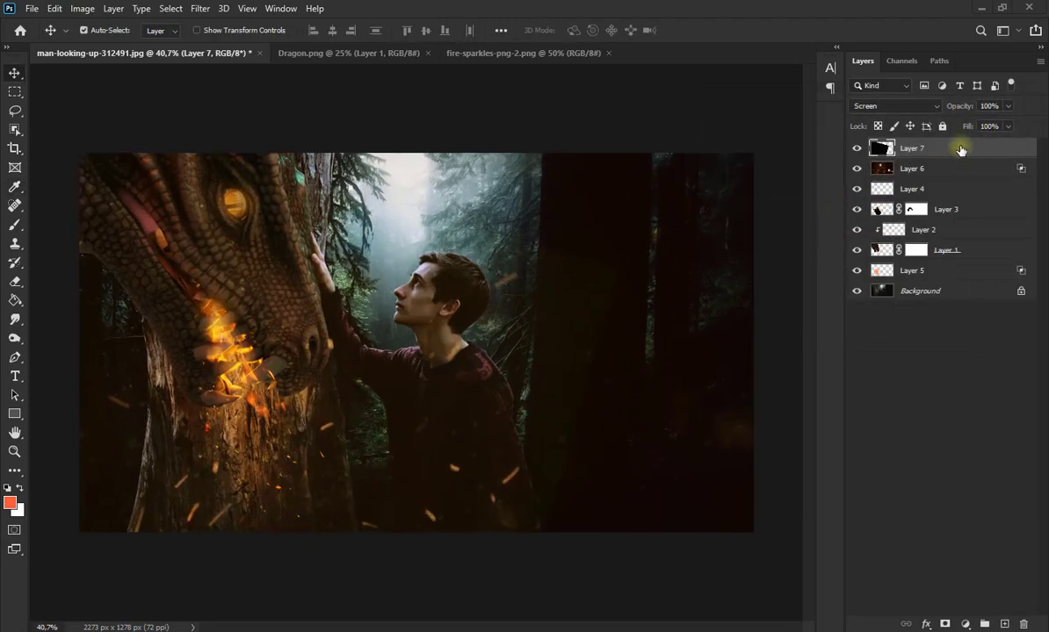
{"action": "left_click", "coordinate": [1007, 106]}
{"action": "left_click_drag", "start_coordinate": [1011, 122], "coordinate": [992, 126]}
- Add a Color Lookup adjustment layer with the Crisp_Winter.look 3DLUT above the sparks layer and close its properties
{"action": "left_click", "coordinate": [964, 623]}
{"action": "left_click", "coordinate": [965, 543]}
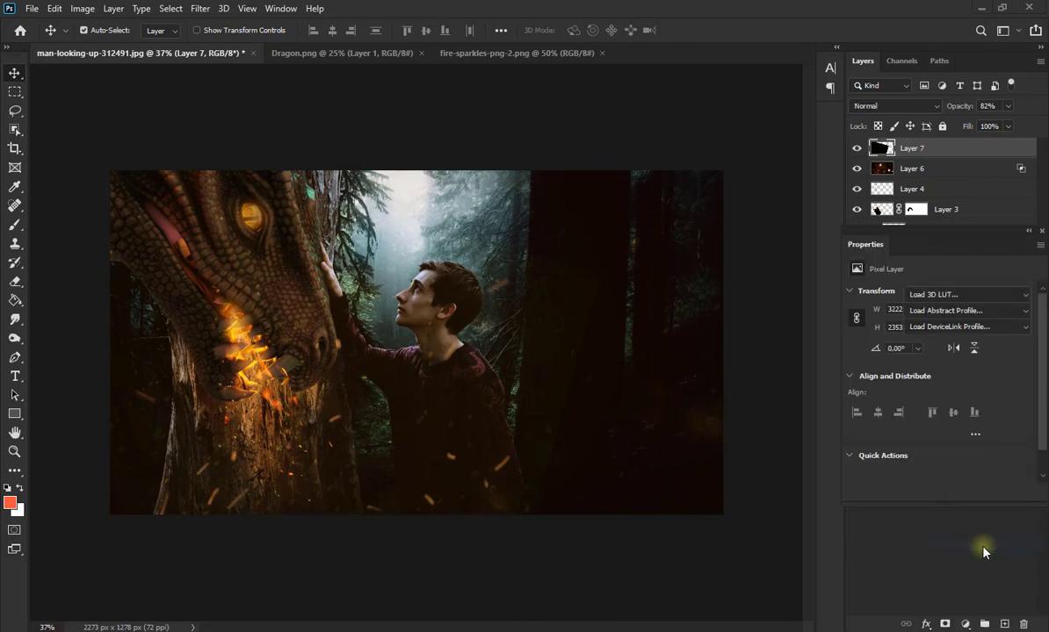
{"action": "left_click", "coordinate": [931, 295]}
{"action": "left_click", "coordinate": [884, 119]}
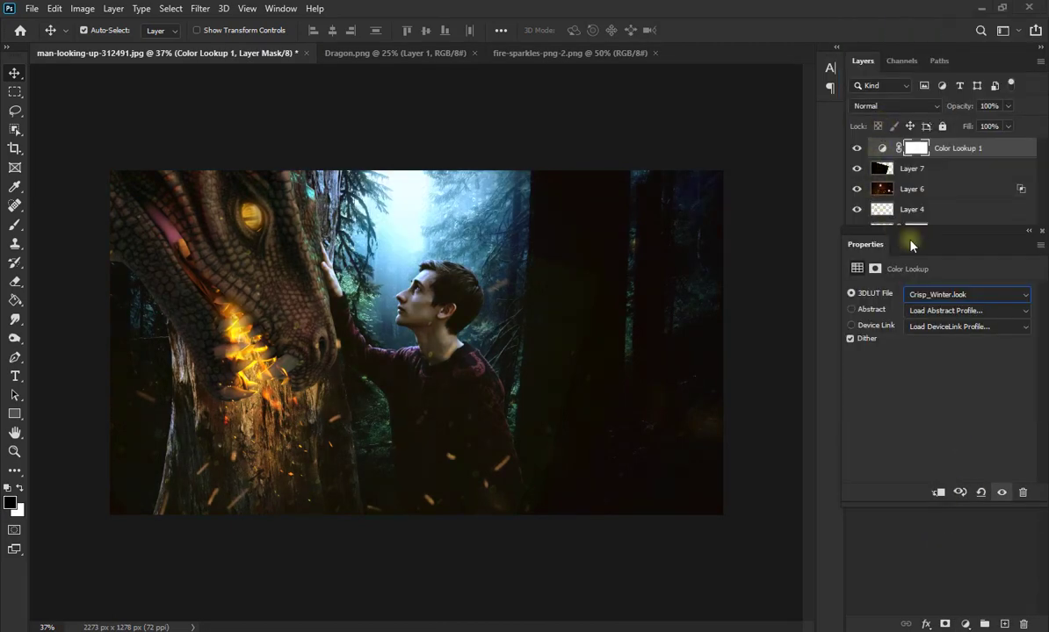
{"action": "left_click_drag", "start_coordinate": [940, 277], "coordinate": [941, 425]}
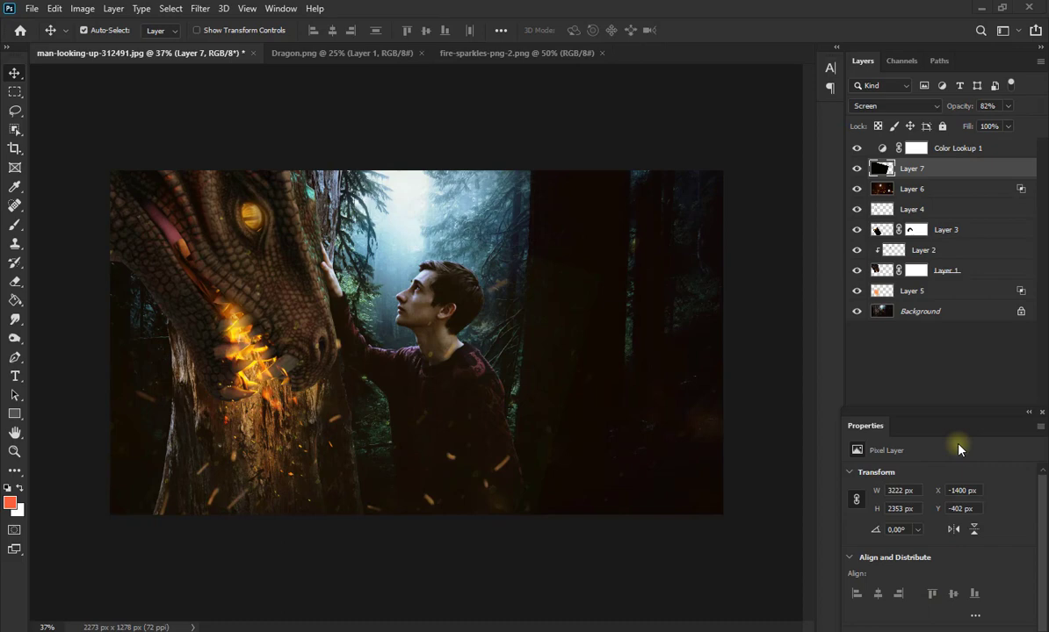
{"action": "left_click_drag", "start_coordinate": [896, 425], "coordinate": [703, 355]}
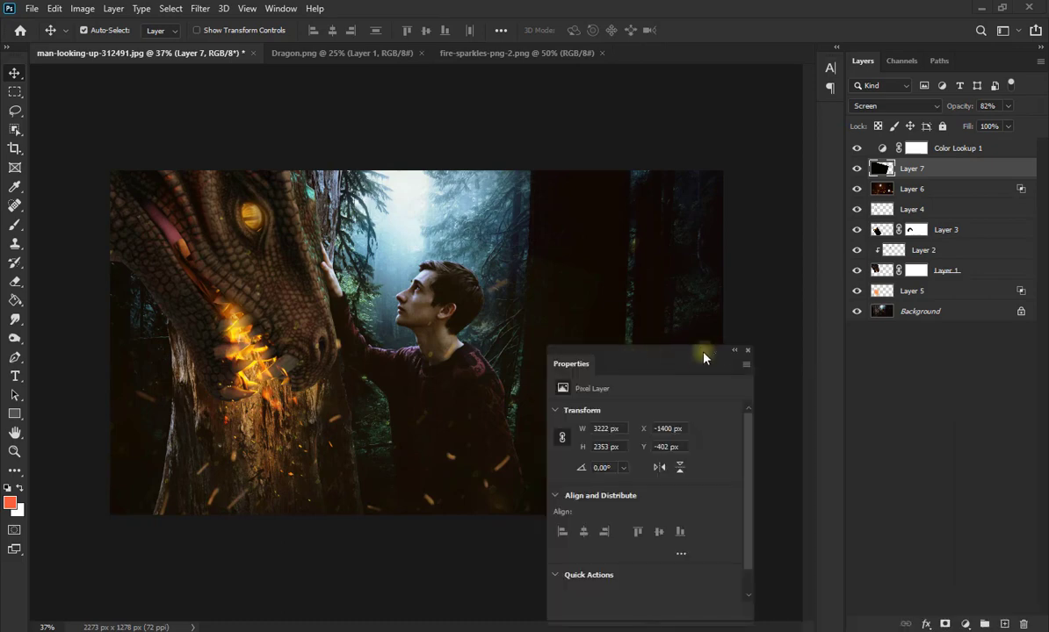
{"action": "left_click", "coordinate": [745, 350]}
- Add a second Color Lookup adjustment layer beneath the first one and lower its opacity to 15%
{"action": "left_click", "coordinate": [966, 625]}
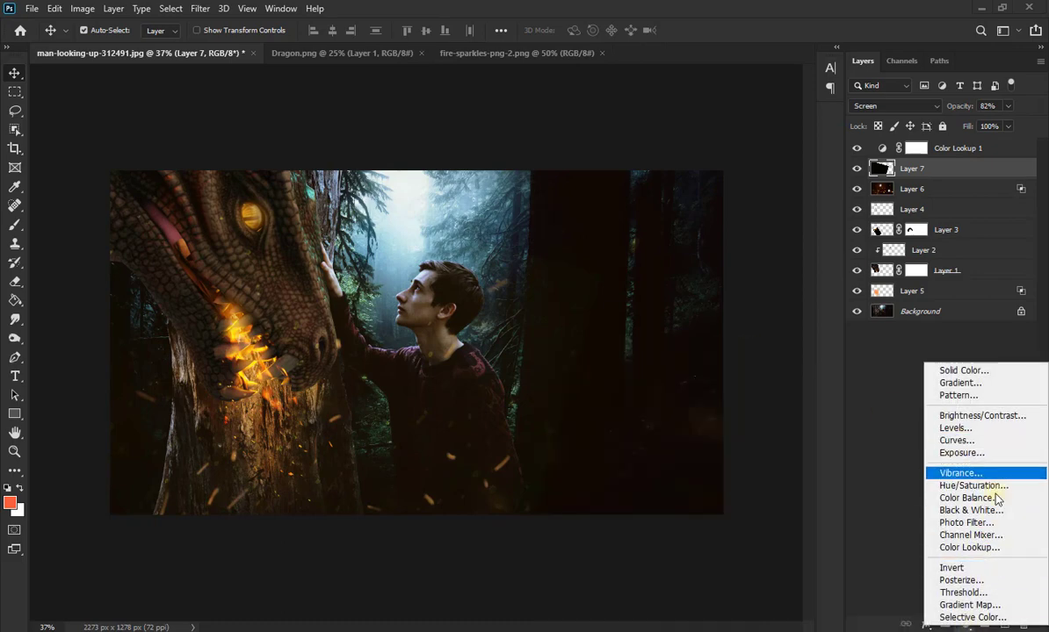
{"action": "left_click", "coordinate": [1001, 551]}
{"action": "left_click", "coordinate": [696, 409]}
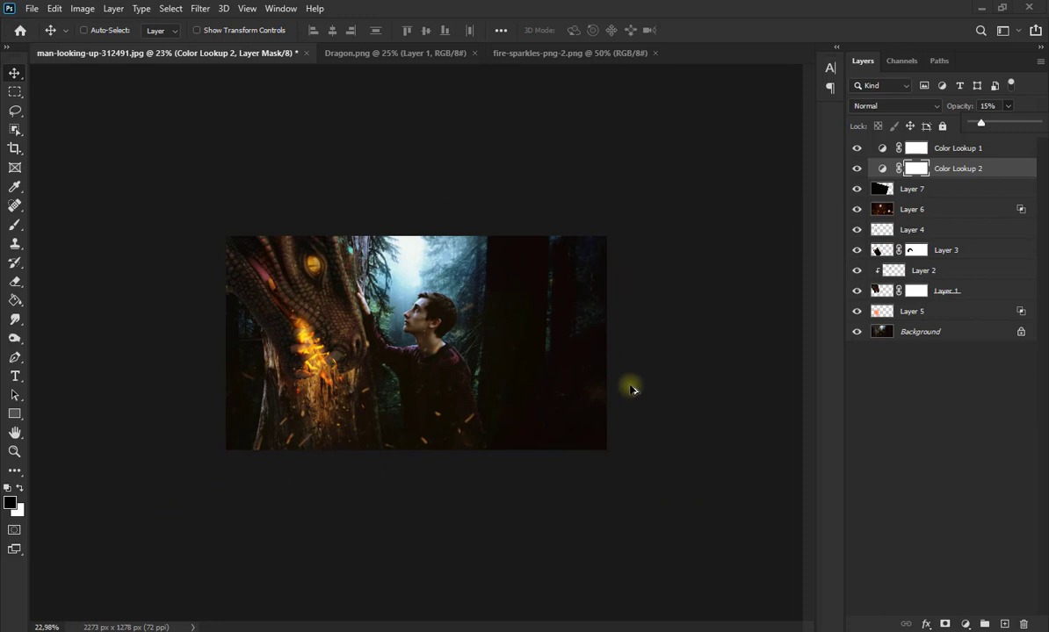
{"action": "scroll", "coordinate": [631, 389], "scroll_direction": "up", "scroll_amount": 2}
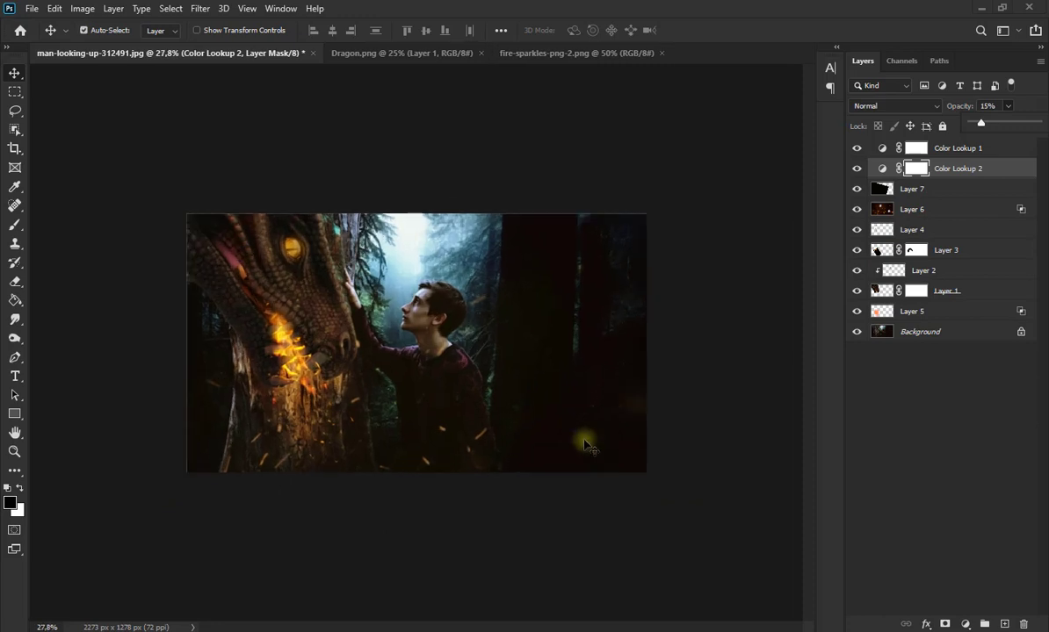
- Stamp all visible layers into a new top layer and set its Camera Raw contrast to +3 and shadows to +12
{"action": "left_click", "coordinate": [908, 391]}
{"action": "key", "text": "ctrl+shift+alt+e"}
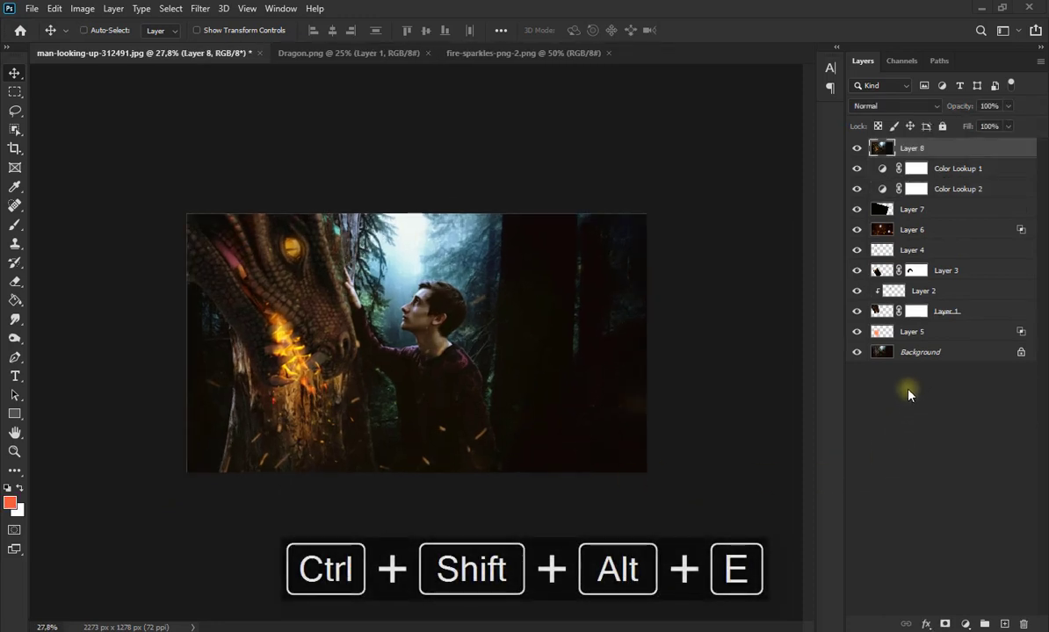
{"action": "left_click", "coordinate": [202, 9]}
{"action": "left_click", "coordinate": [237, 82]}
{"action": "left_click_drag", "start_coordinate": [866, 377], "coordinate": [856, 377]}
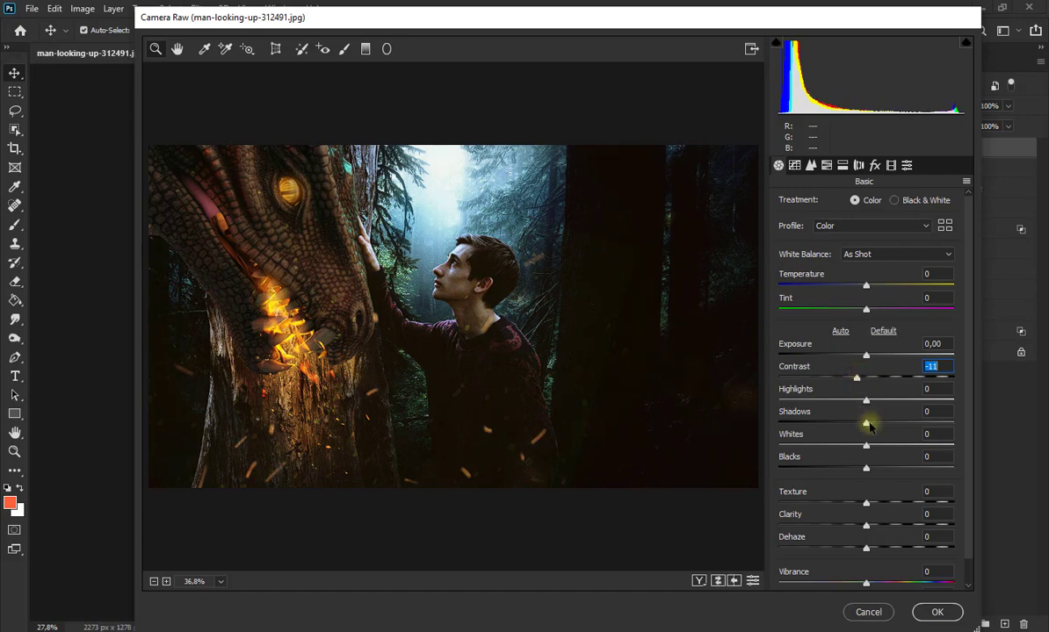
{"action": "left_click_drag", "start_coordinate": [866, 423], "coordinate": [877, 424]}
{"action": "left_click_drag", "start_coordinate": [857, 379], "coordinate": [868, 379]}
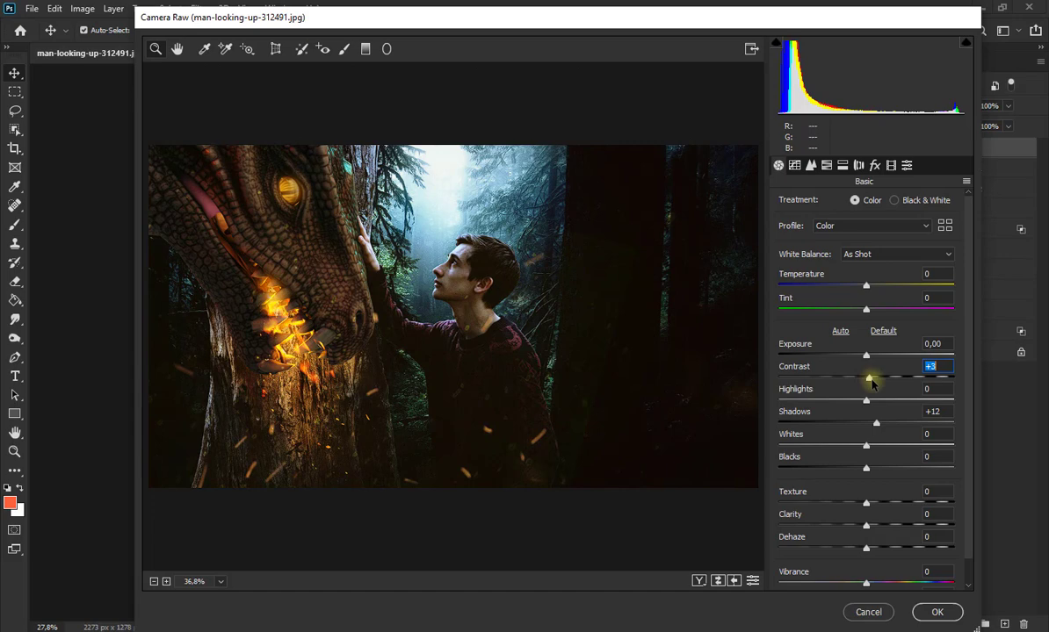
- Draw a large circular Camera Raw radial filter and center it on the bright forest gap above the man's head
{"action": "left_click", "coordinate": [386, 49]}
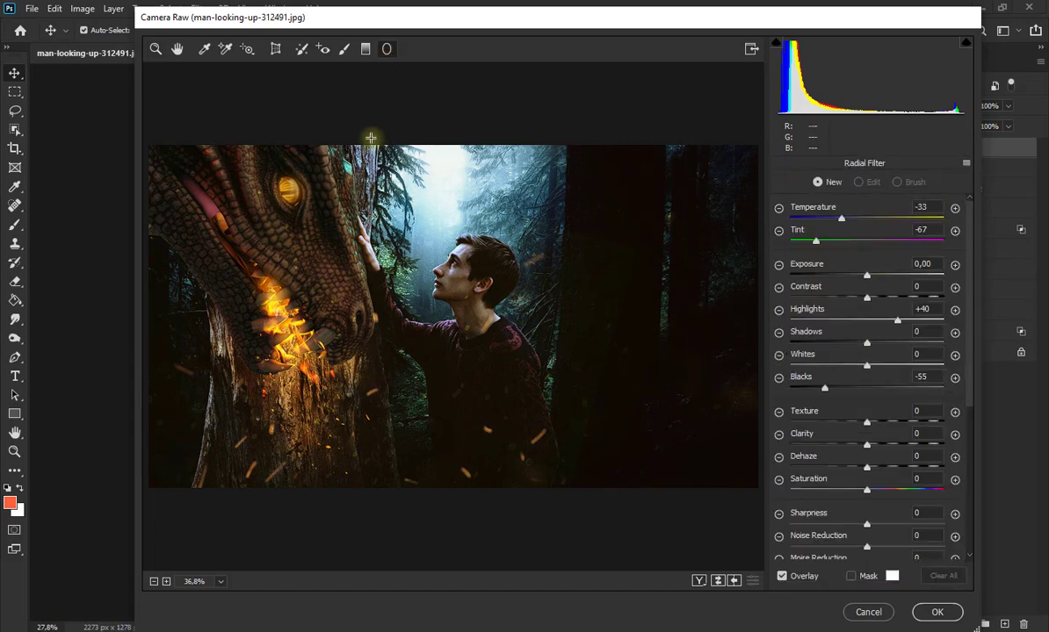
{"action": "left_click_drag", "start_coordinate": [361, 123], "coordinate": [435, 219]}
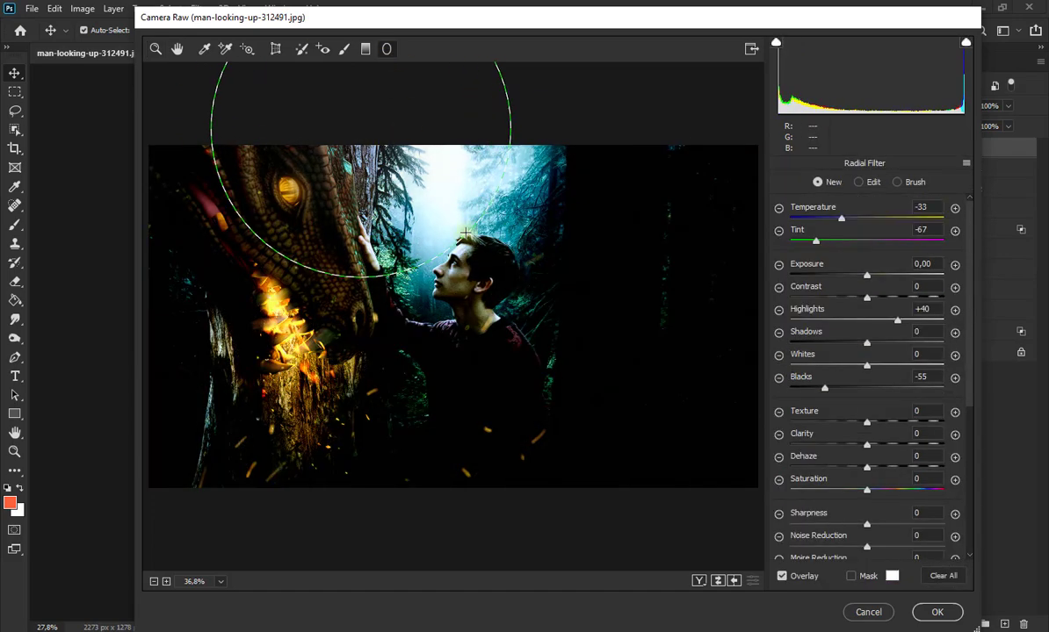
{"action": "left_click_drag", "start_coordinate": [360, 129], "coordinate": [438, 212]}
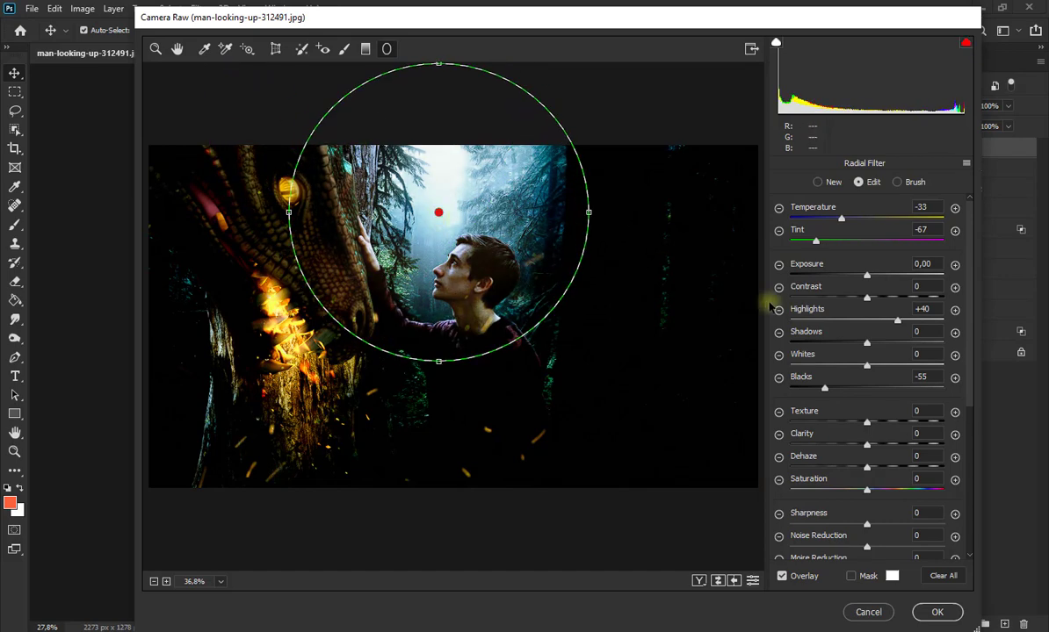
- Set the radial filter's highlights to +1, exposure to +1.75 and saturation to -67, then apply the Camera Raw adjustments
{"action": "left_click_drag", "start_coordinate": [896, 322], "coordinate": [867, 320]}
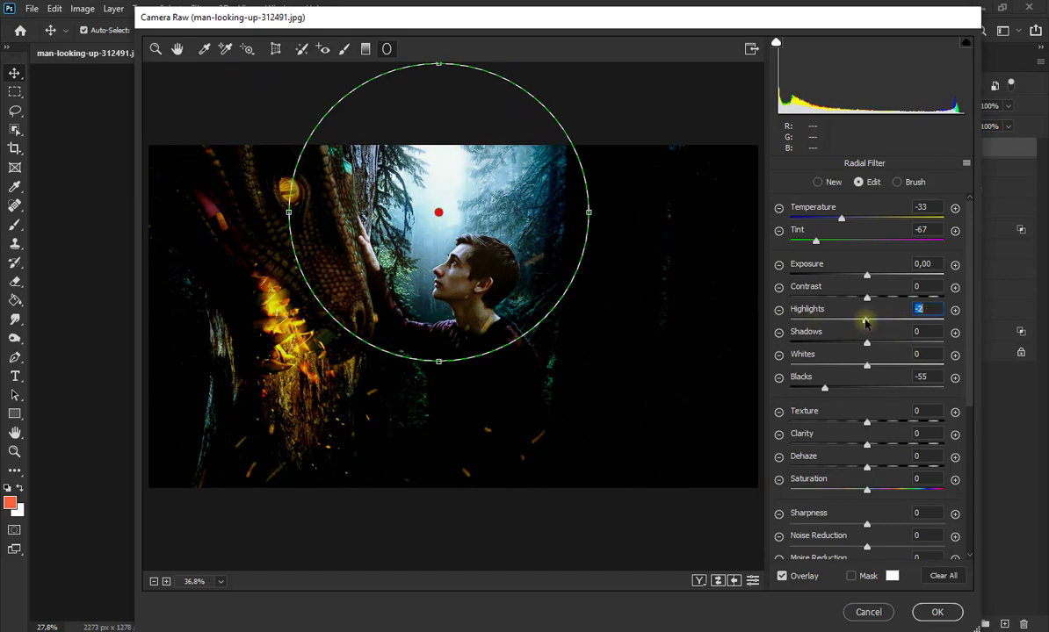
{"action": "left_click_drag", "start_coordinate": [870, 276], "coordinate": [901, 277]}
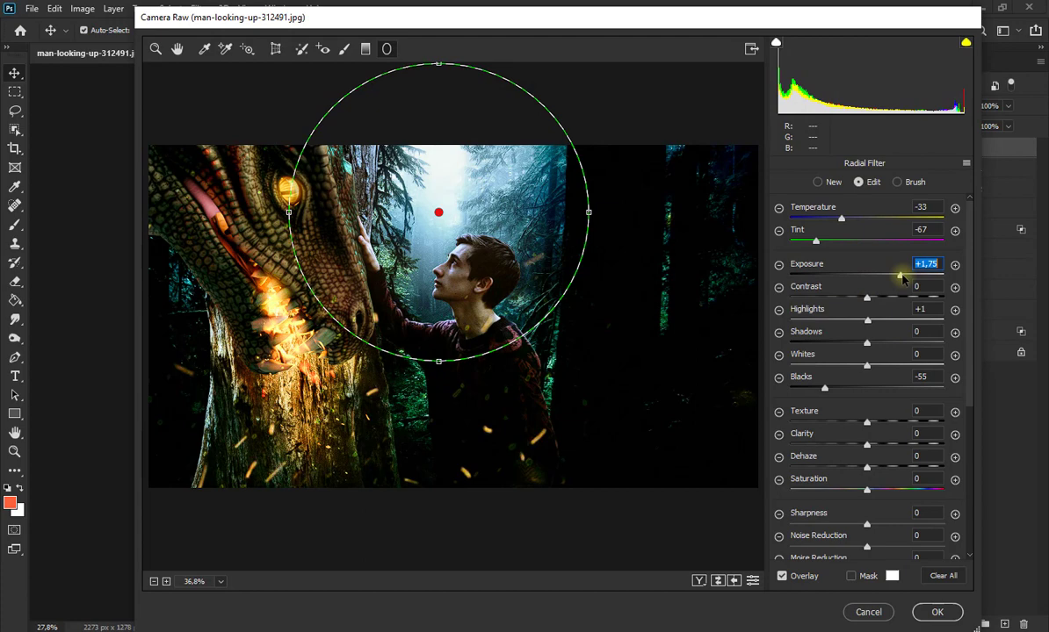
{"action": "left_click_drag", "start_coordinate": [866, 489], "coordinate": [816, 494]}
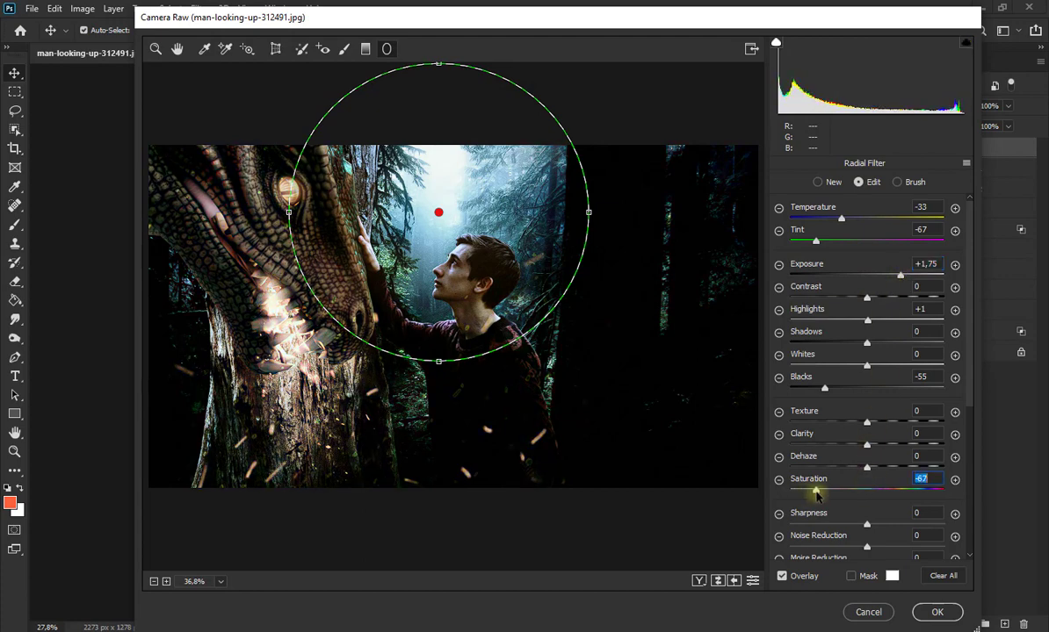
{"action": "left_click", "coordinate": [936, 612]}
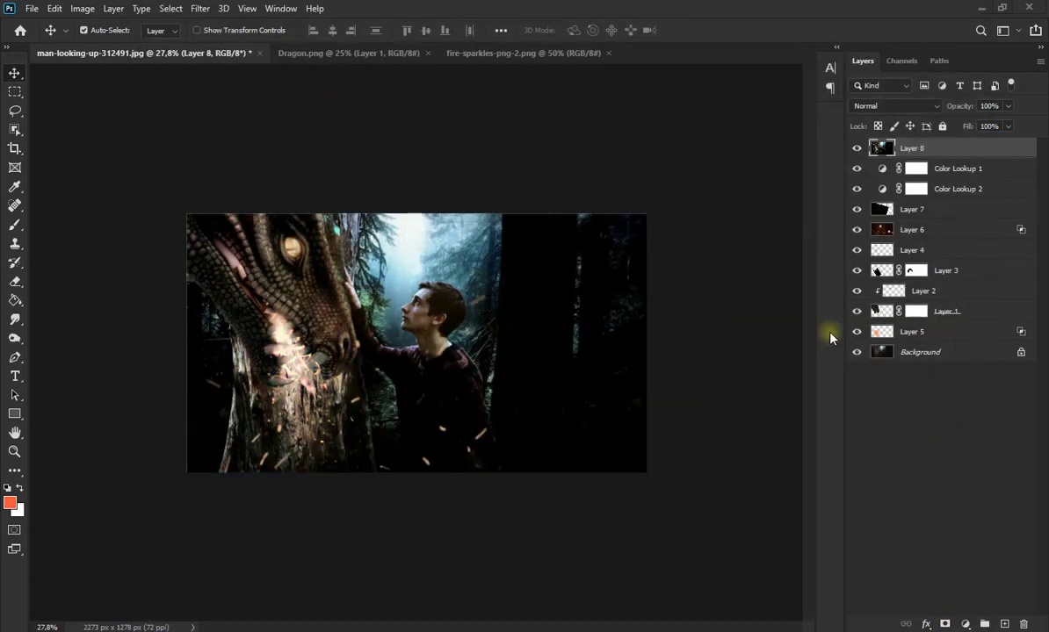
- Set the stamped top layer's blend mode to Lighten at 36% opacity and compare the image with and without it
{"action": "key", "text": "ctrl+plus"}
{"action": "scroll", "coordinate": [456, 278], "scroll_direction": "up", "scroll_amount": 1}
{"action": "left_click", "coordinate": [894, 106]}
{"action": "left_click", "coordinate": [869, 214]}
{"action": "left_click_drag", "start_coordinate": [959, 107], "coordinate": [924, 107]}
{"action": "left_click", "coordinate": [857, 149]}
{"action": "left_click", "coordinate": [857, 149]}
{"action": "scroll", "coordinate": [634, 227], "scroll_direction": "down", "scroll_amount": 3}
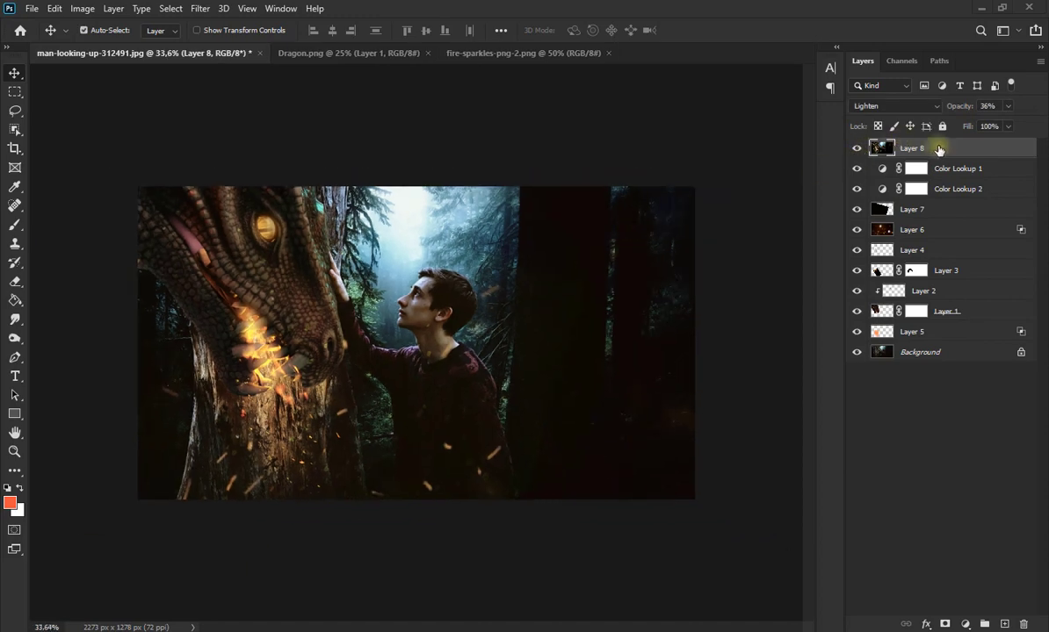
- Add an inverted black layer mask to the stamped top layer and activate the Brush tool for painting on it
{"action": "left_click", "coordinate": [944, 623]}
{"action": "key", "text": "ctrl+i"}
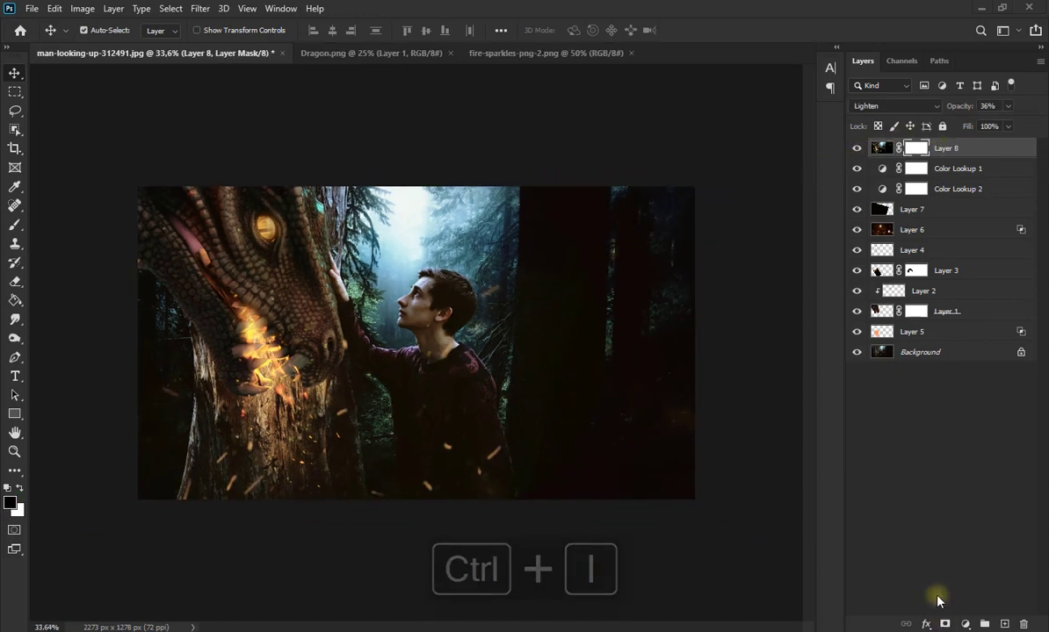
{"action": "key", "text": "b"}
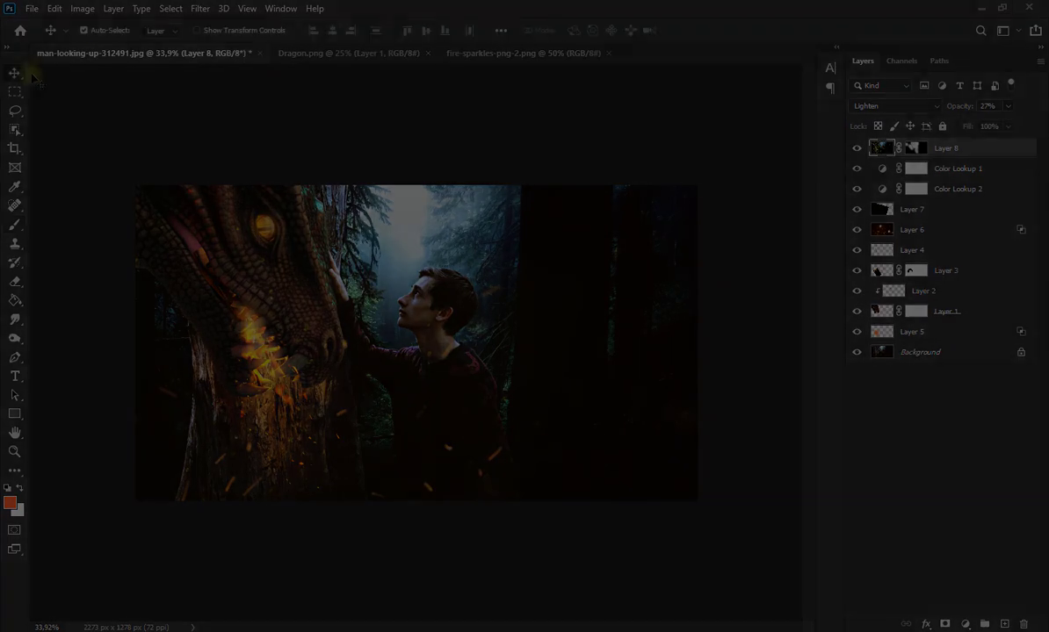